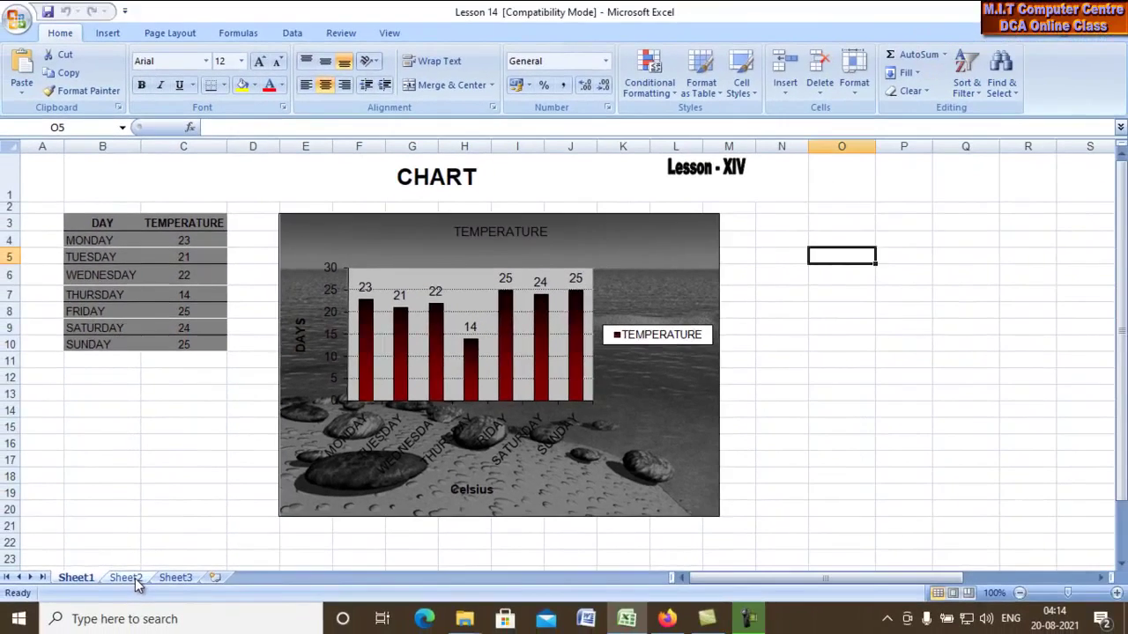
# On Sheet2, enter the headings DAYS in C4 and TEMPERATURES in D4.
pyautogui.click(135, 578)
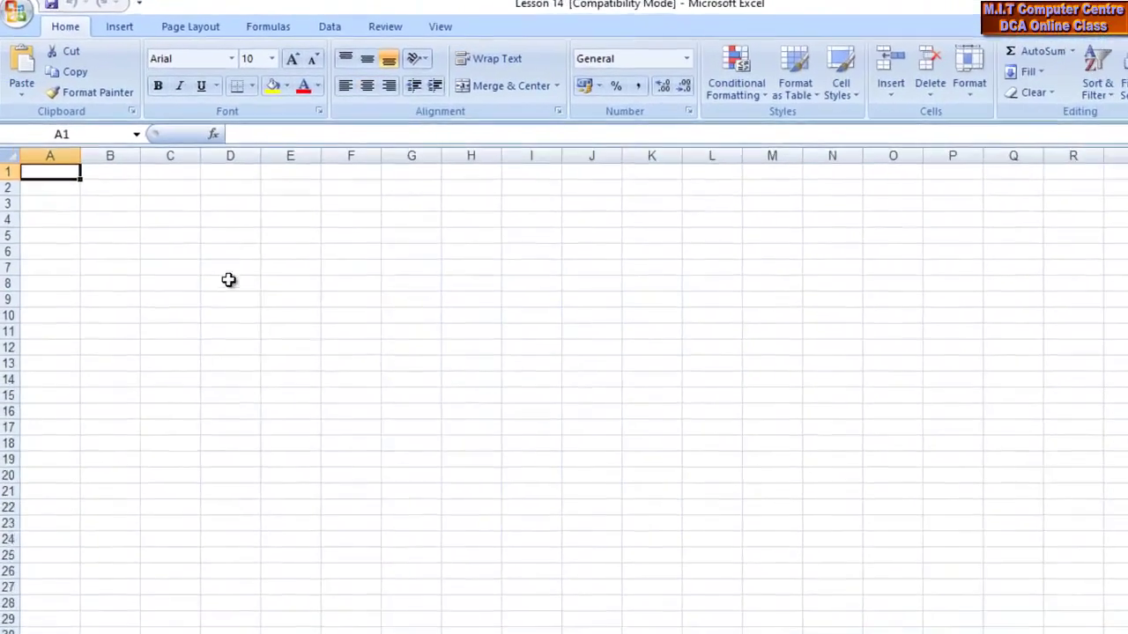
pyautogui.click(165, 204)
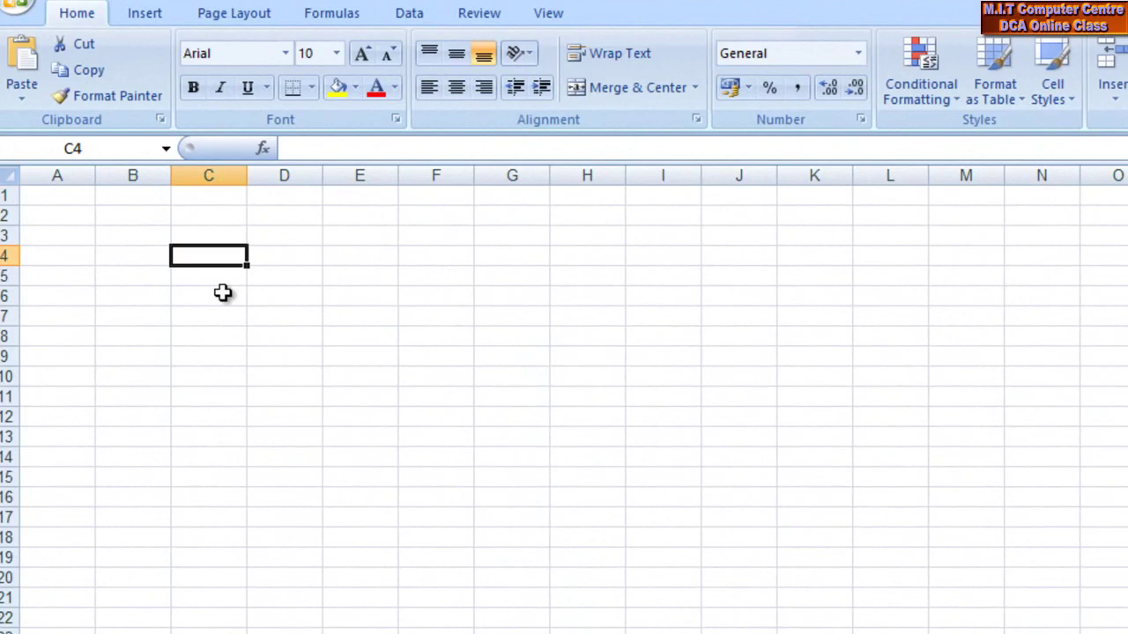
pyautogui.write('DAYS')
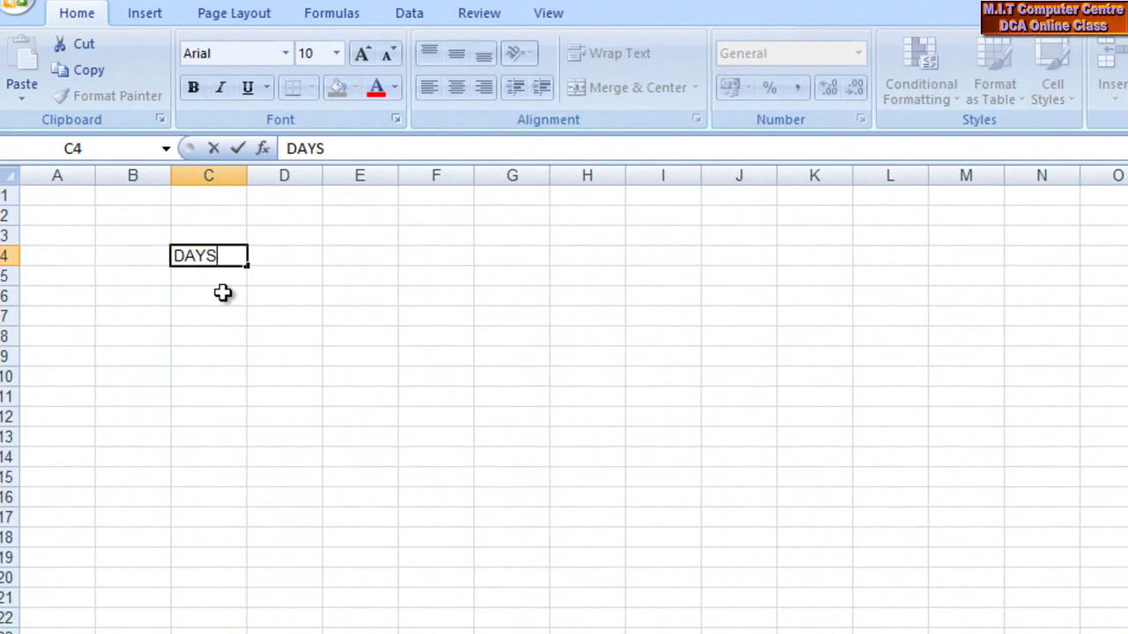
pyautogui.press('Tab')
pyautogui.write('T')
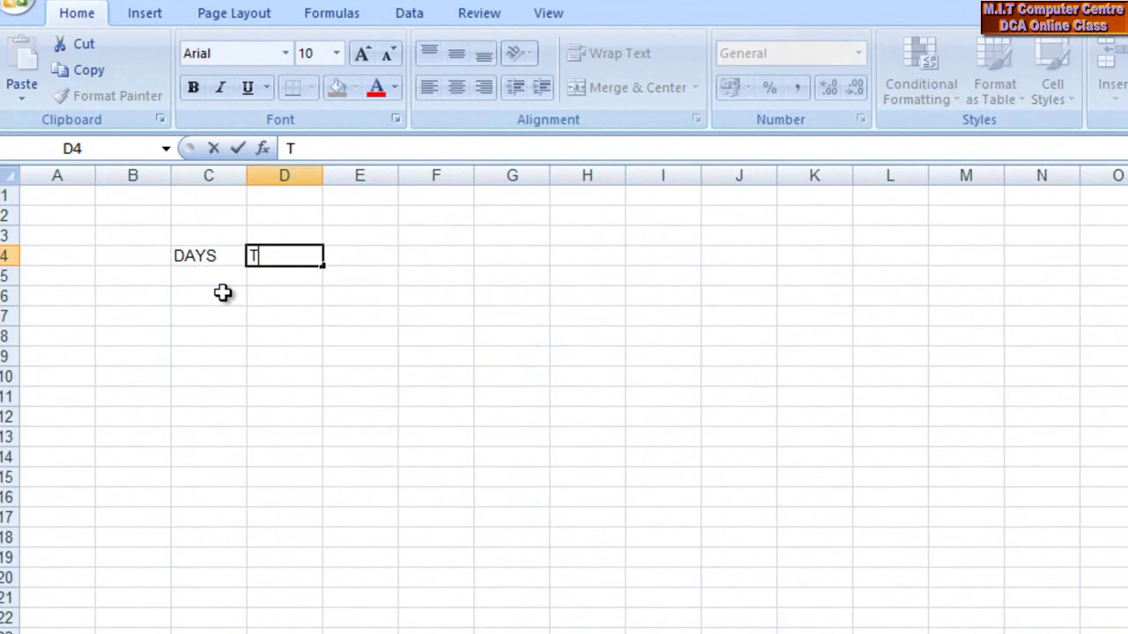
pyautogui.write('EMPERATURES')
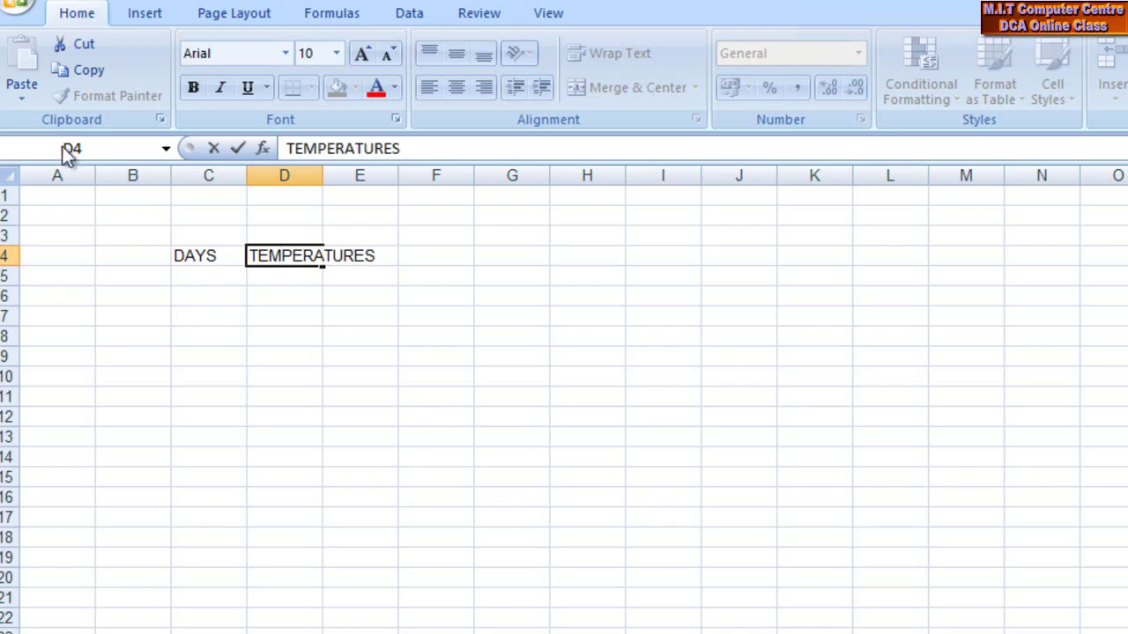
pyautogui.click(427, 414)
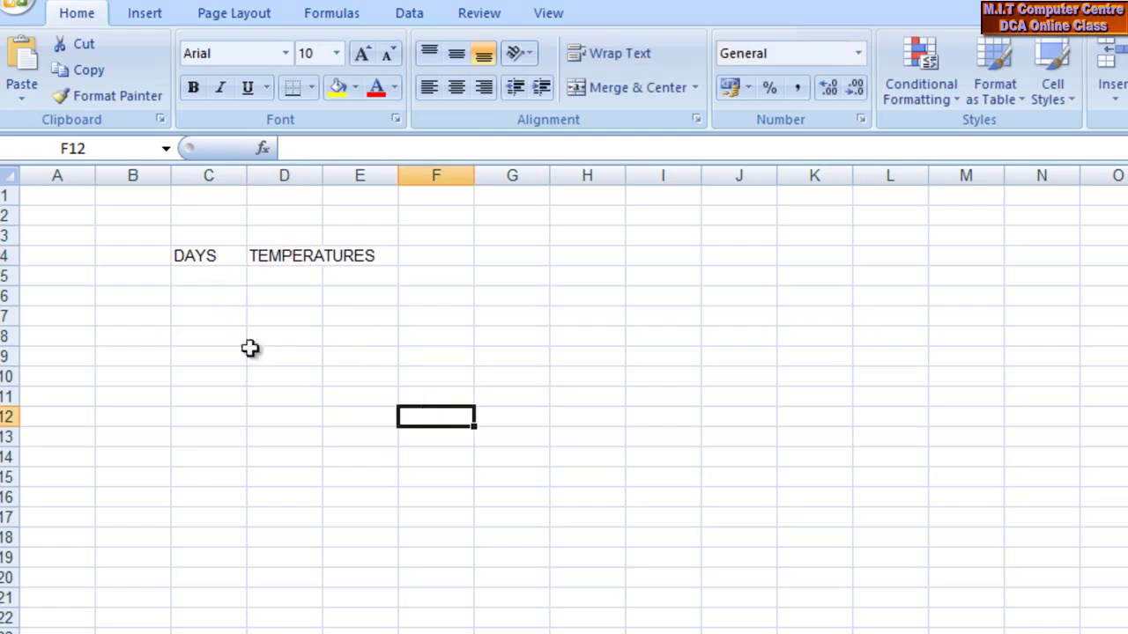
# Fill C5:C11 with the days Monday through Sunday and fit column C to its contents.
pyautogui.click(209, 280)
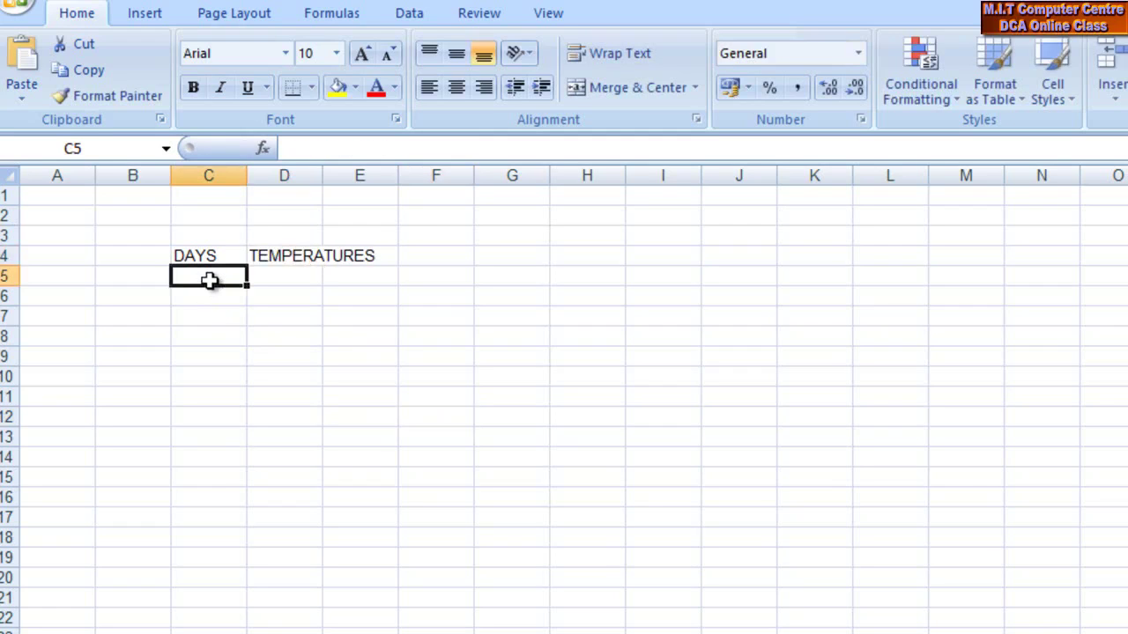
pyautogui.write('Monday')
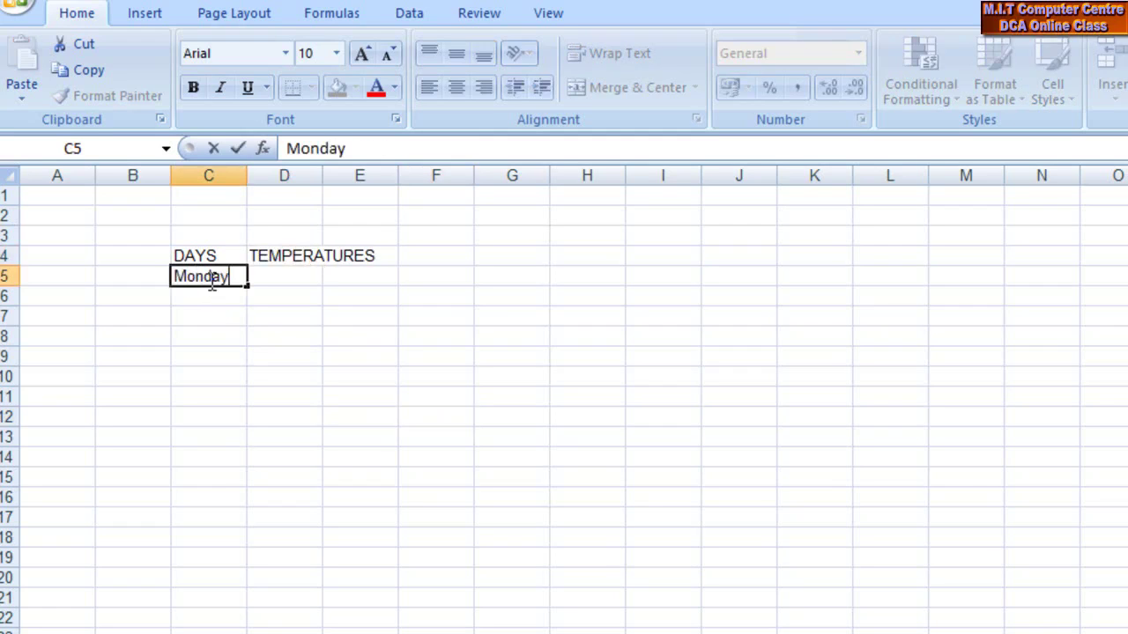
pyautogui.click(454, 380)
pyautogui.click(222, 278)
pyautogui.moveTo(247, 285); pyautogui.dragTo(256, 406)
pyautogui.click(508, 378)
pyautogui.doubleClick(247, 175)
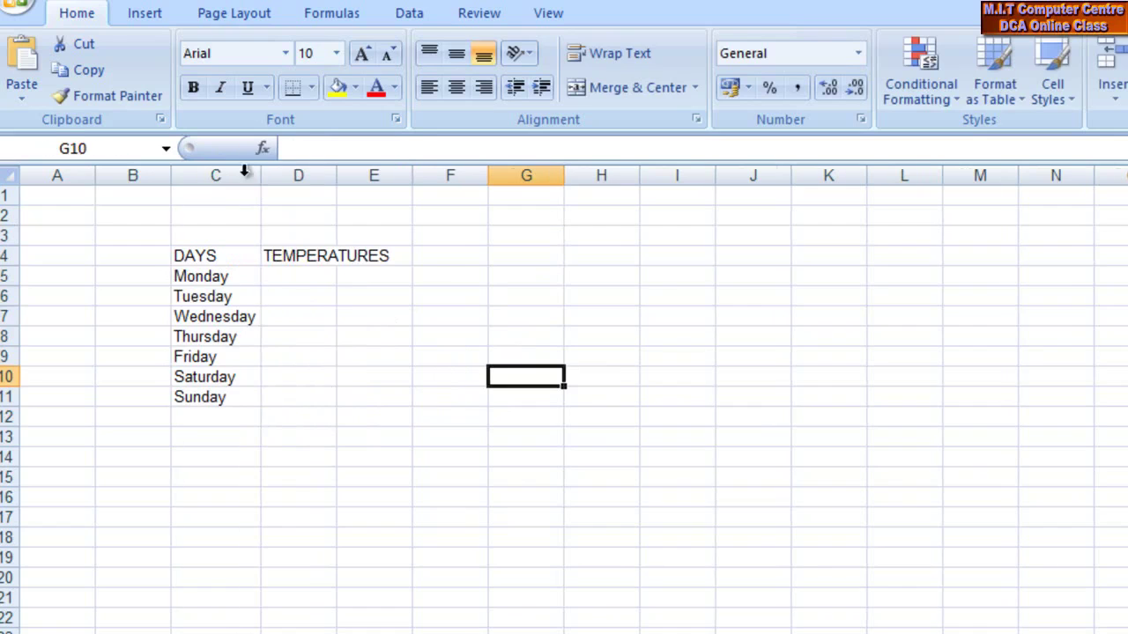
# Enter the temperatures 23, 21, 22, 14, 25, 24 and 25 for Monday through Sunday in D5:D11.
pyautogui.click(294, 279)
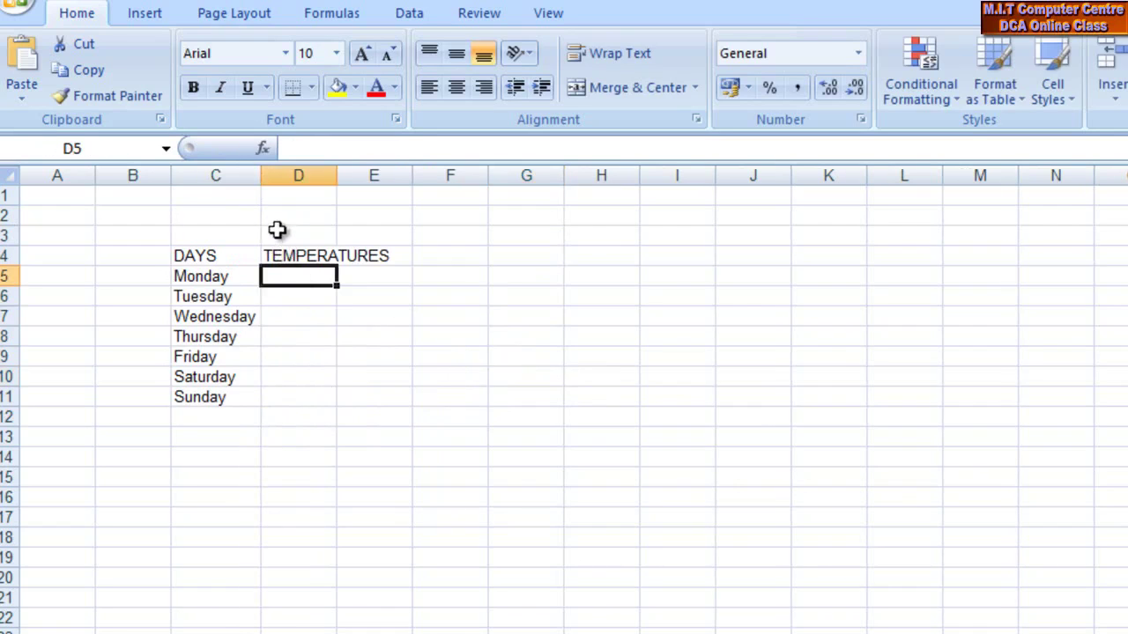
pyautogui.write('23')
pyautogui.press('Return')
pyautogui.write('21')
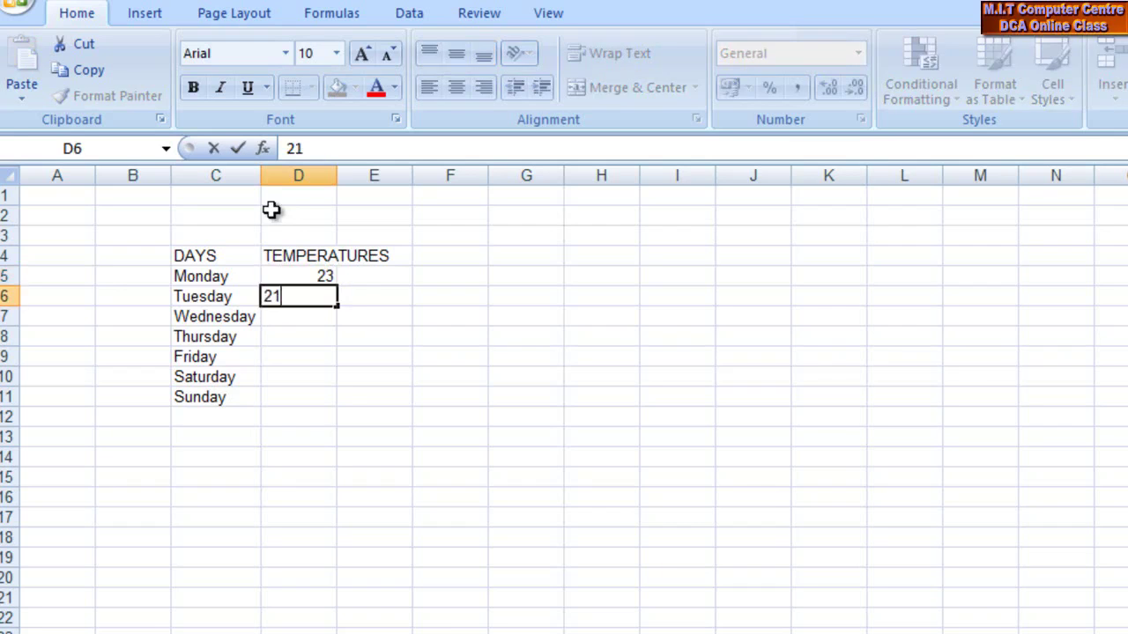
pyautogui.press('Return')
pyautogui.write('22')
pyautogui.press('Return')
pyautogui.write('14')
pyautogui.press('Return')
pyautogui.write('25')
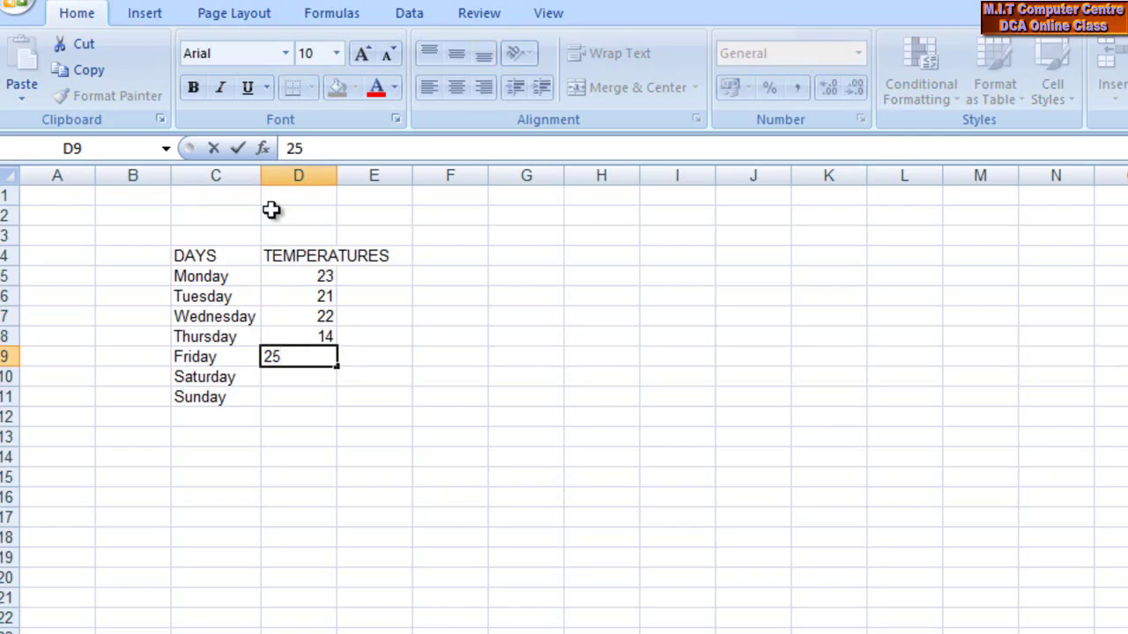
pyautogui.press('Return')
pyautogui.write('24')
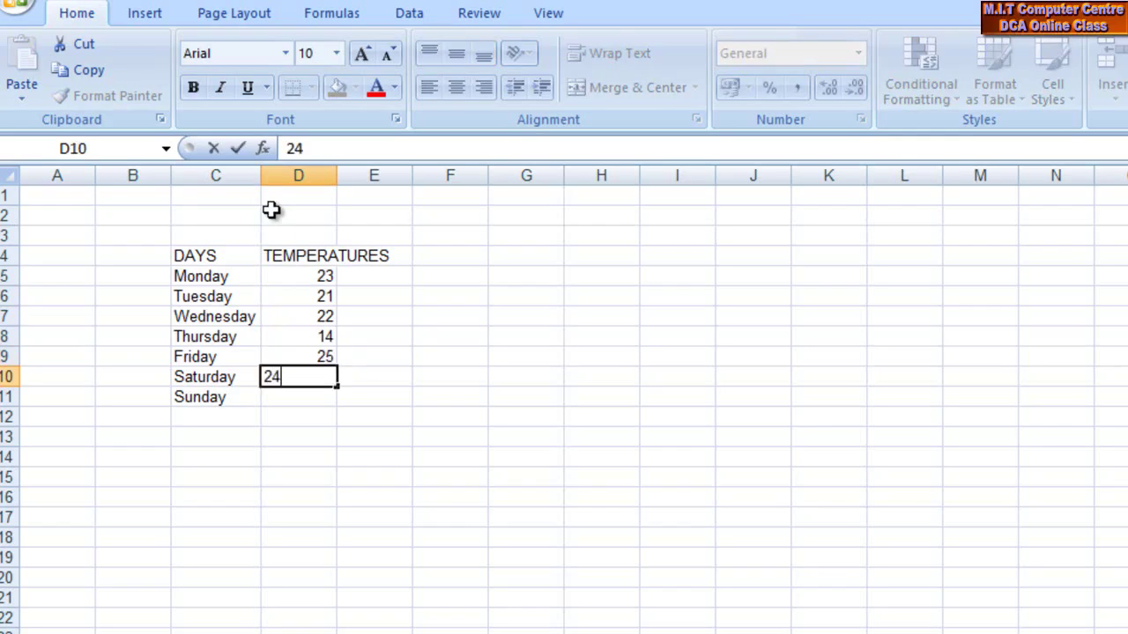
pyautogui.press('Return')
pyautogui.write('25')
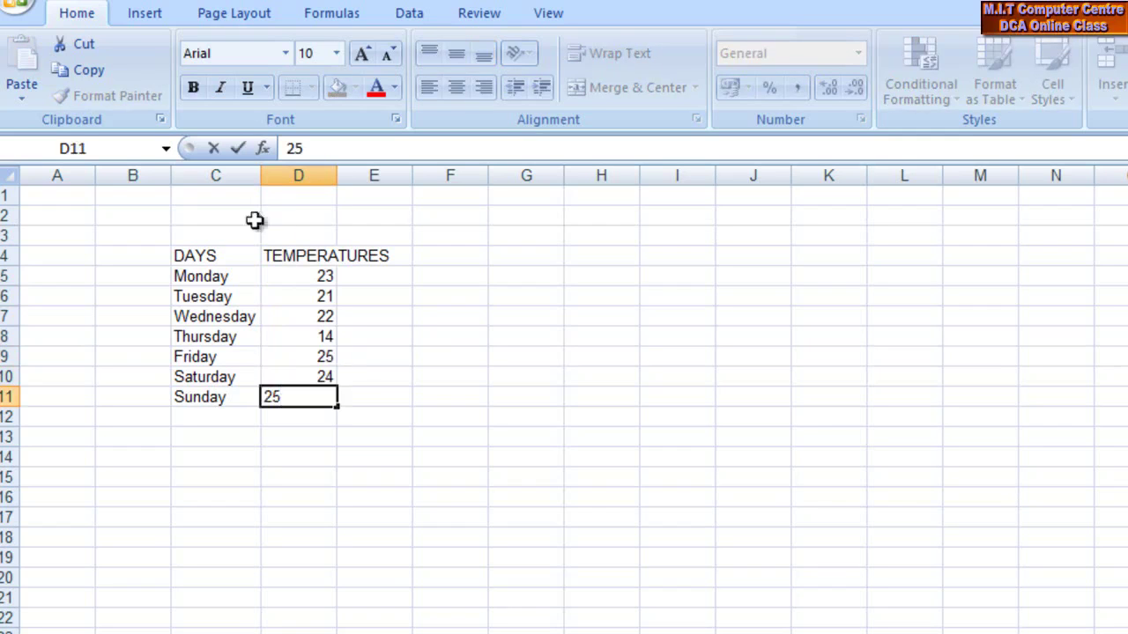
pyautogui.click(670, 452)
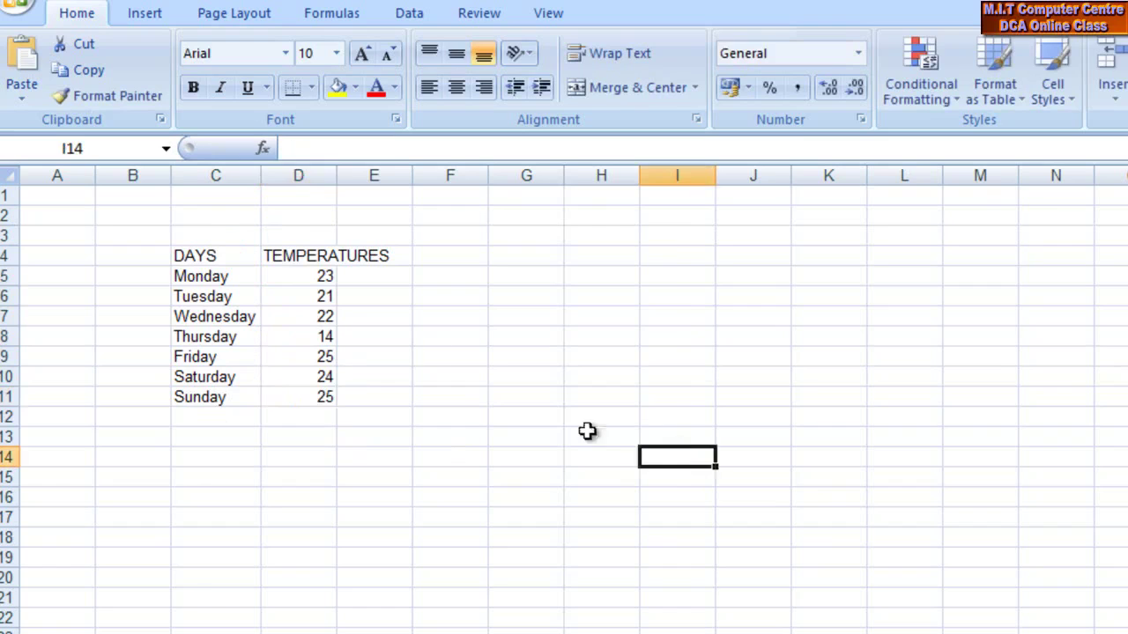
# Fit column D to its contents and center the temperature values in D5:D11.
pyautogui.doubleClick(336, 176)
pyautogui.moveTo(355, 280); pyautogui.dragTo(325, 395)
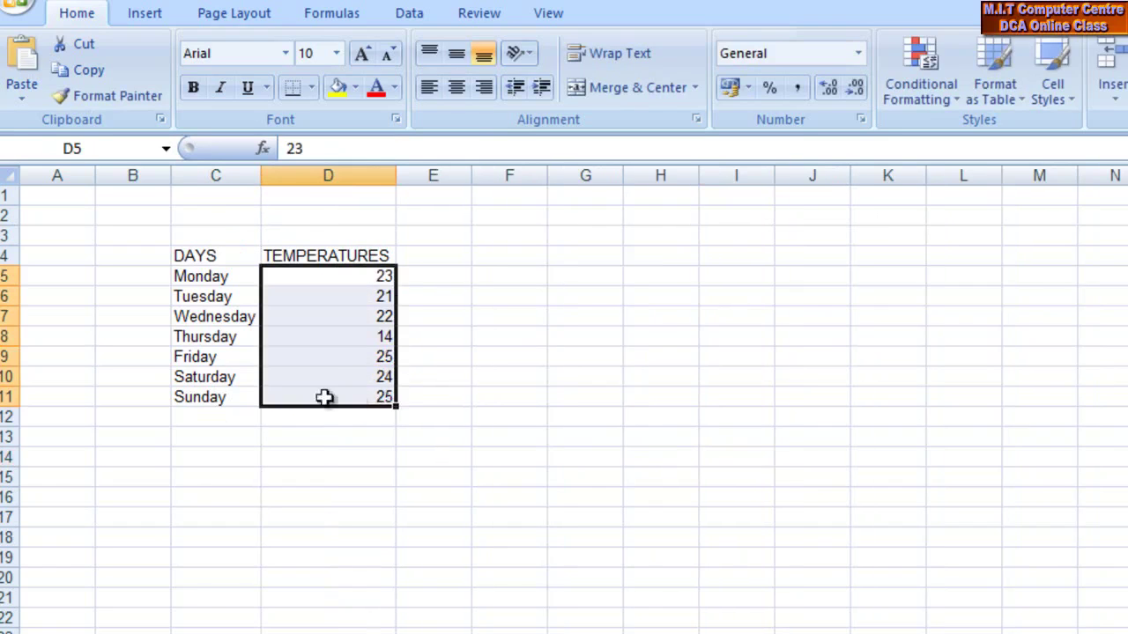
pyautogui.click(456, 87)
pyautogui.click(654, 537)
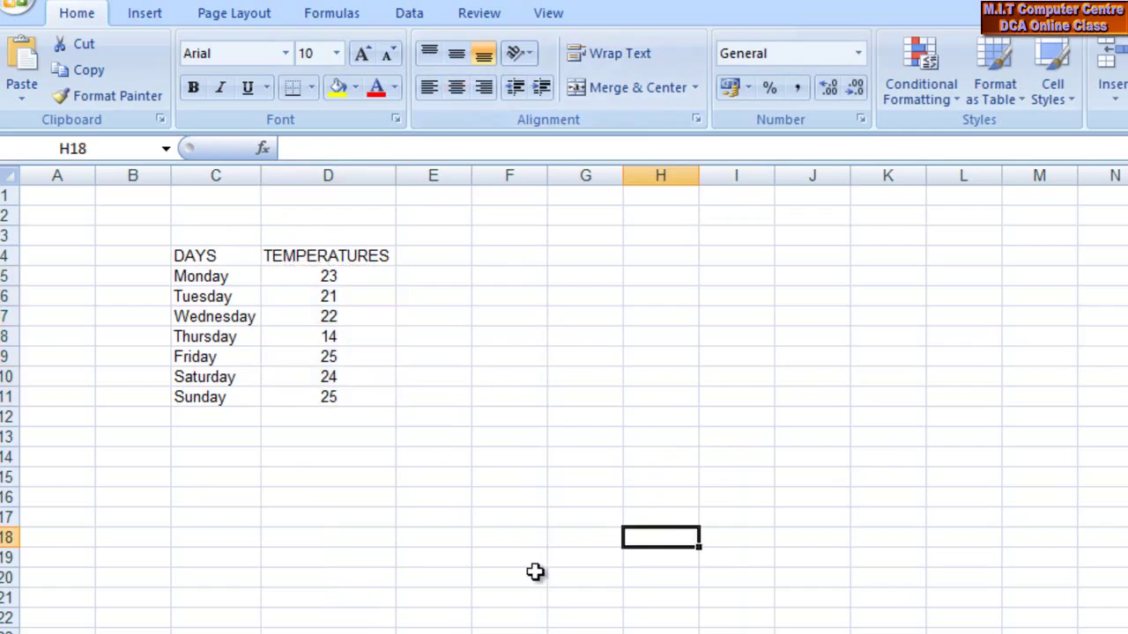
# Fill the whole table C4:D11 with the medium-light gray theme color.
pyautogui.moveTo(194, 259); pyautogui.dragTo(344, 416)
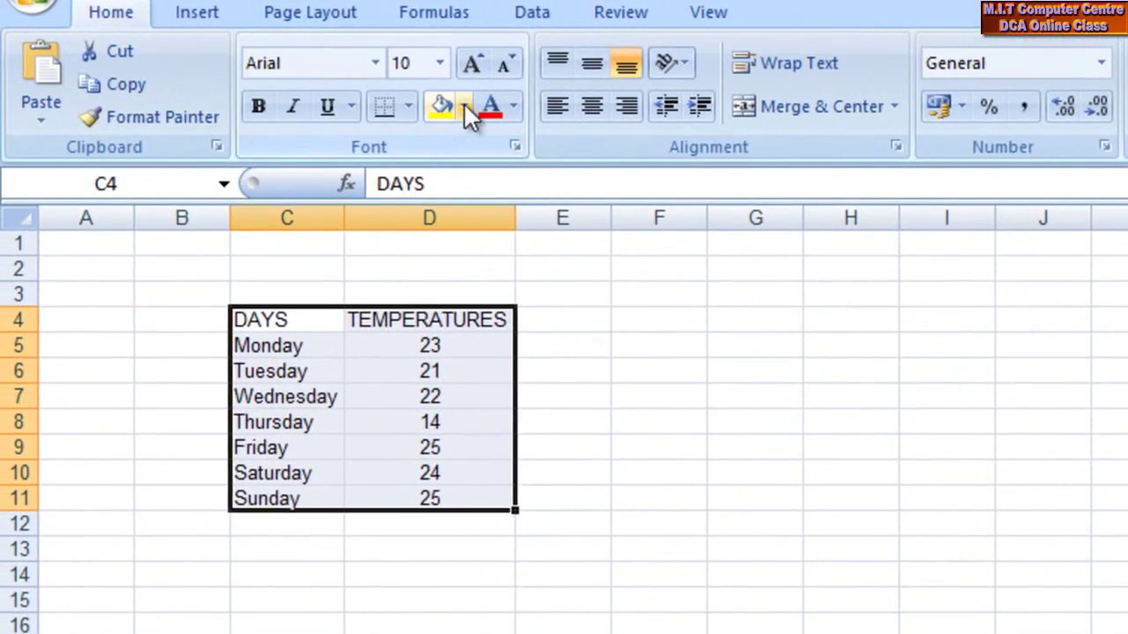
pyautogui.click(463, 102)
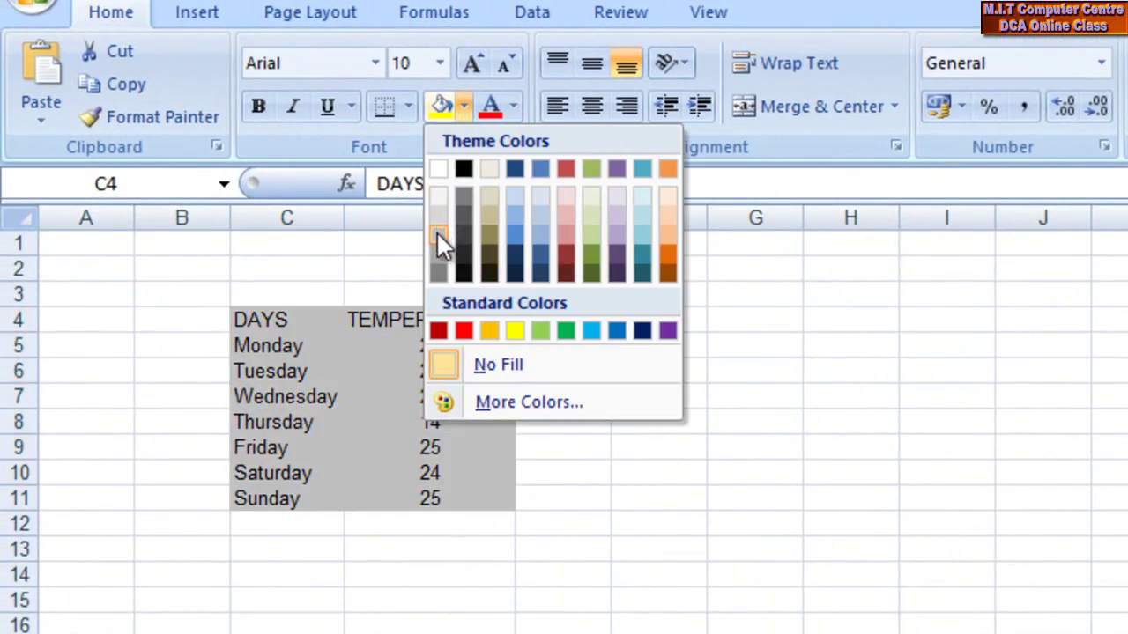
pyautogui.click(437, 234)
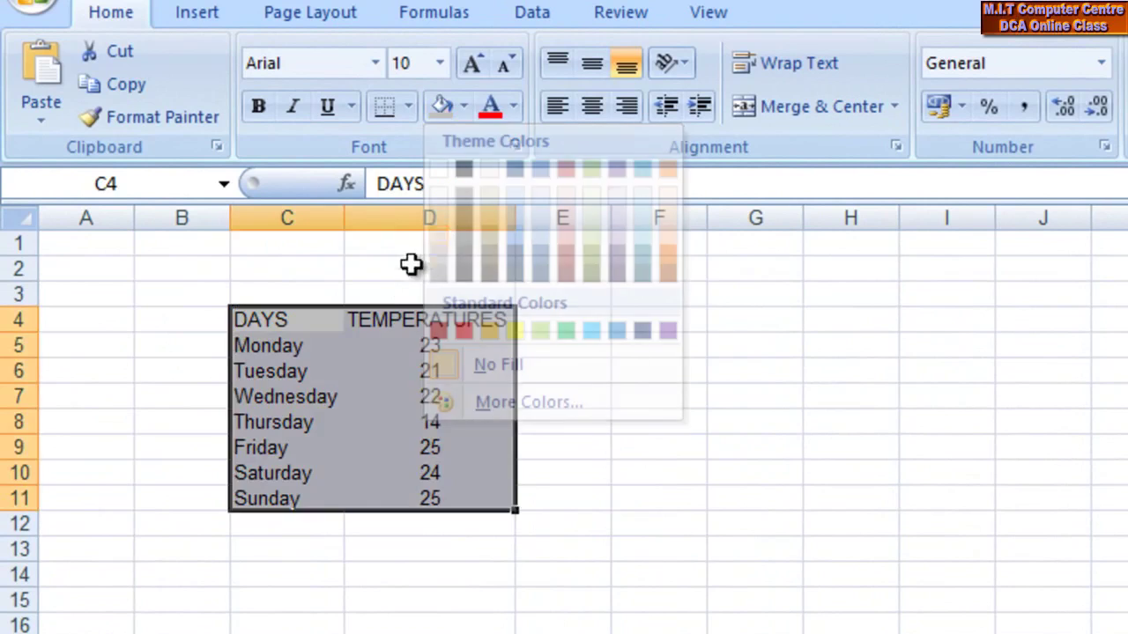
pyautogui.click(339, 397)
pyautogui.click(338, 368)
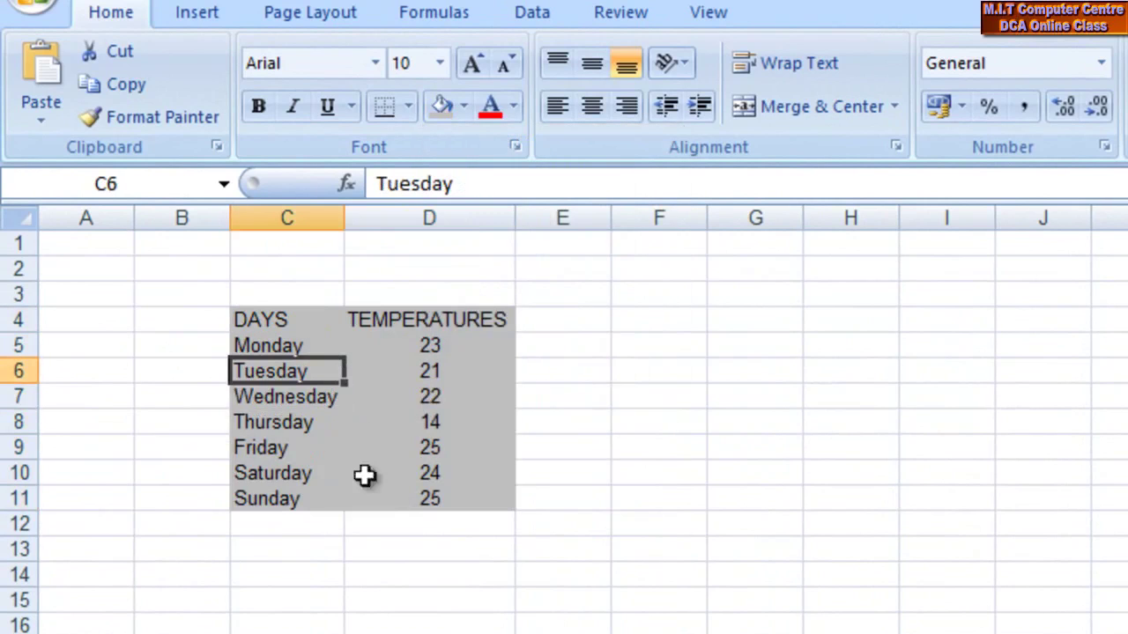
pyautogui.click(320, 347)
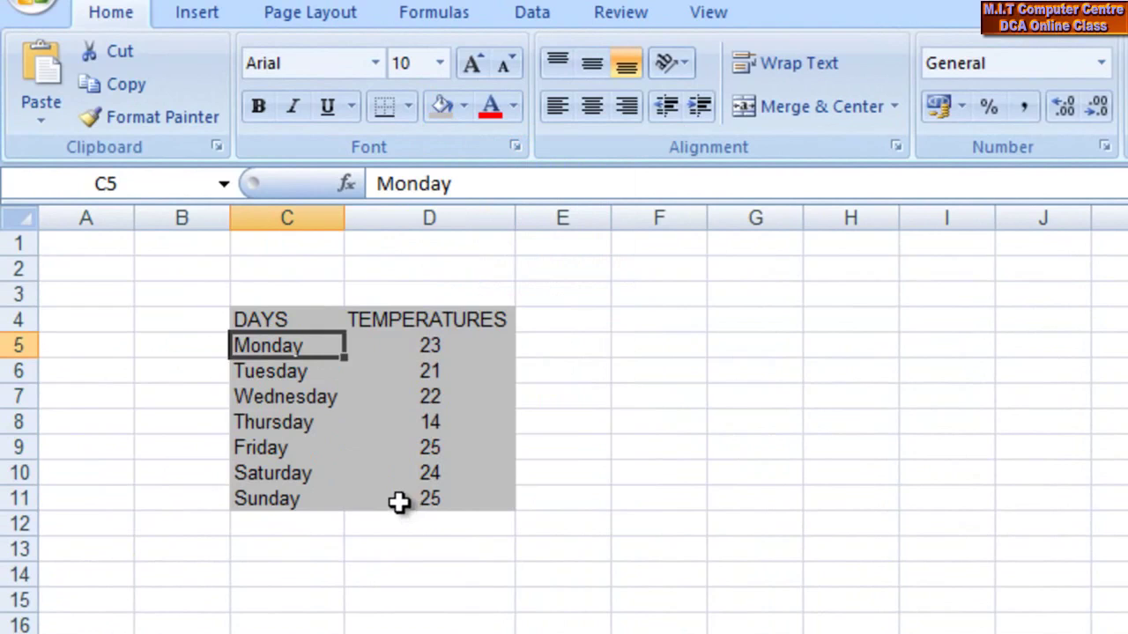
pyautogui.doubleClick(315, 346)
pyautogui.moveTo(315, 347); pyautogui.dragTo(430, 365)
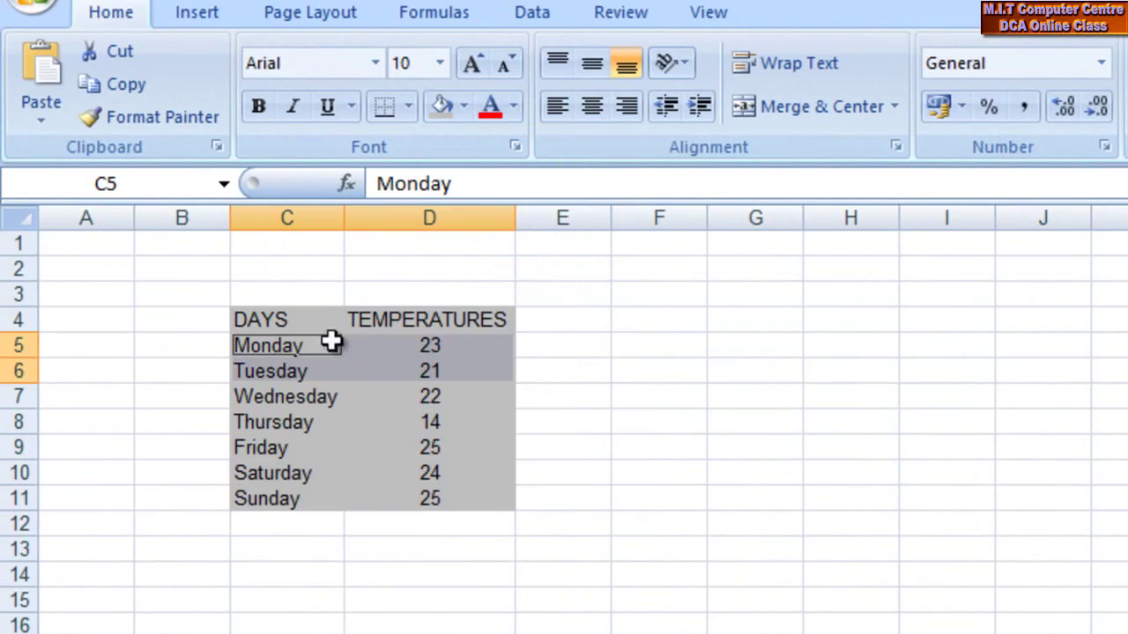
pyautogui.click(315, 363)
pyautogui.moveTo(299, 346); pyautogui.dragTo(361, 352)
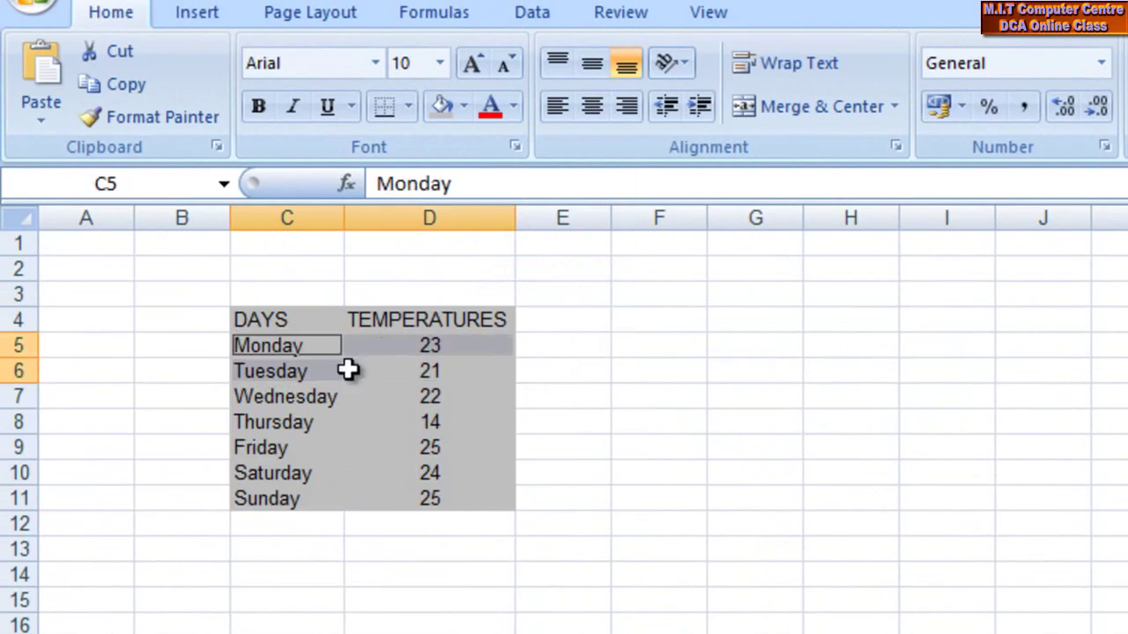
pyautogui.click(348, 370)
# Apply a Top and Bottom Border to the Monday, Wednesday, Friday and Sunday rows of the table together.
pyautogui.click(273, 352)
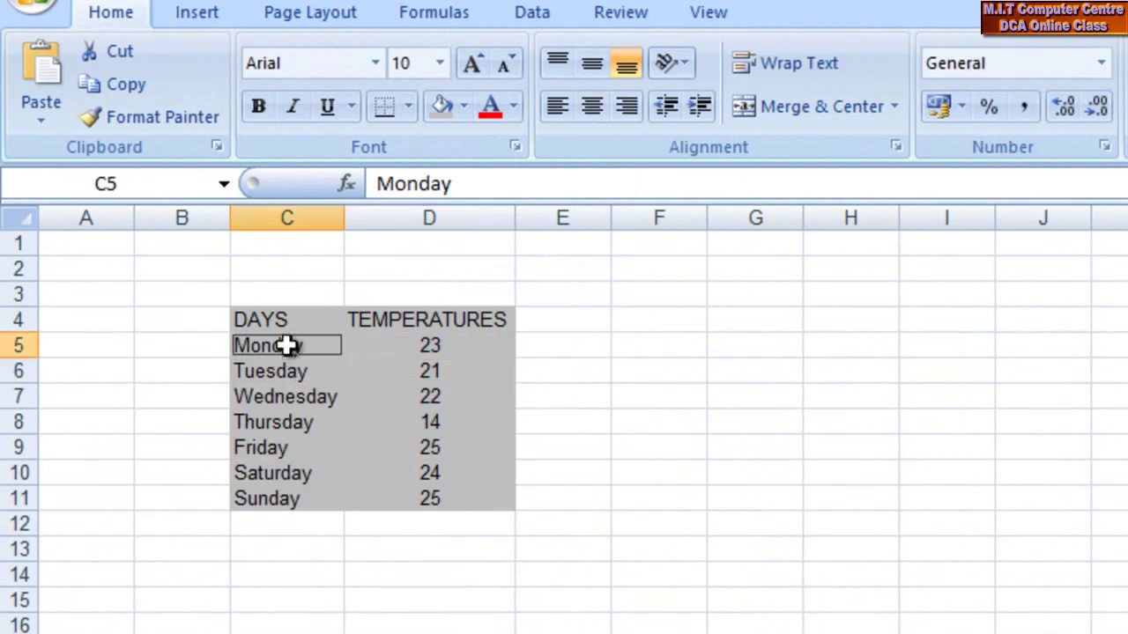
pyautogui.moveTo(290, 346); pyautogui.dragTo(453, 347)
pyautogui.moveTo(297, 402); pyautogui.dragTo(440, 403)
pyautogui.moveTo(257, 451); pyautogui.dragTo(435, 451)
pyautogui.moveTo(255, 500); pyautogui.dragTo(449, 499)
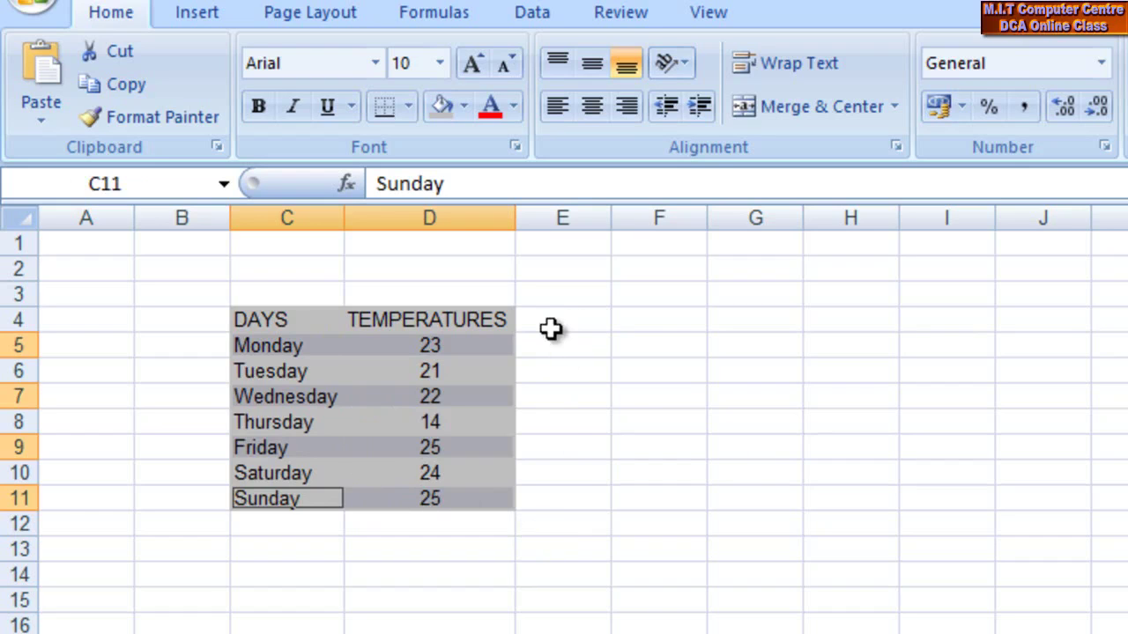
pyautogui.click(409, 107)
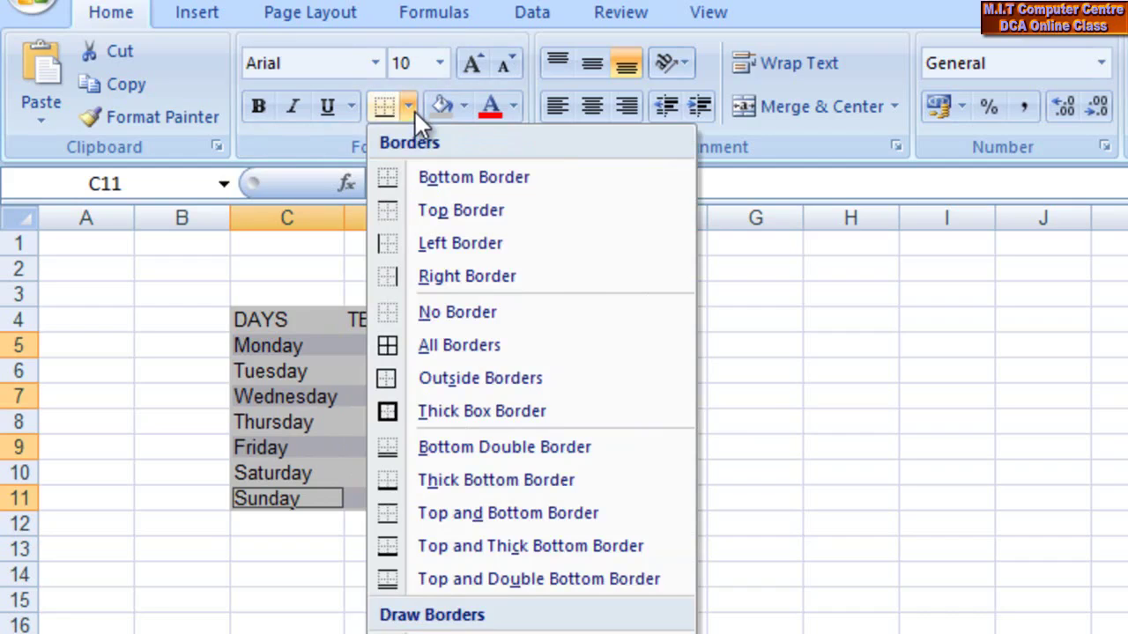
pyautogui.click(534, 511)
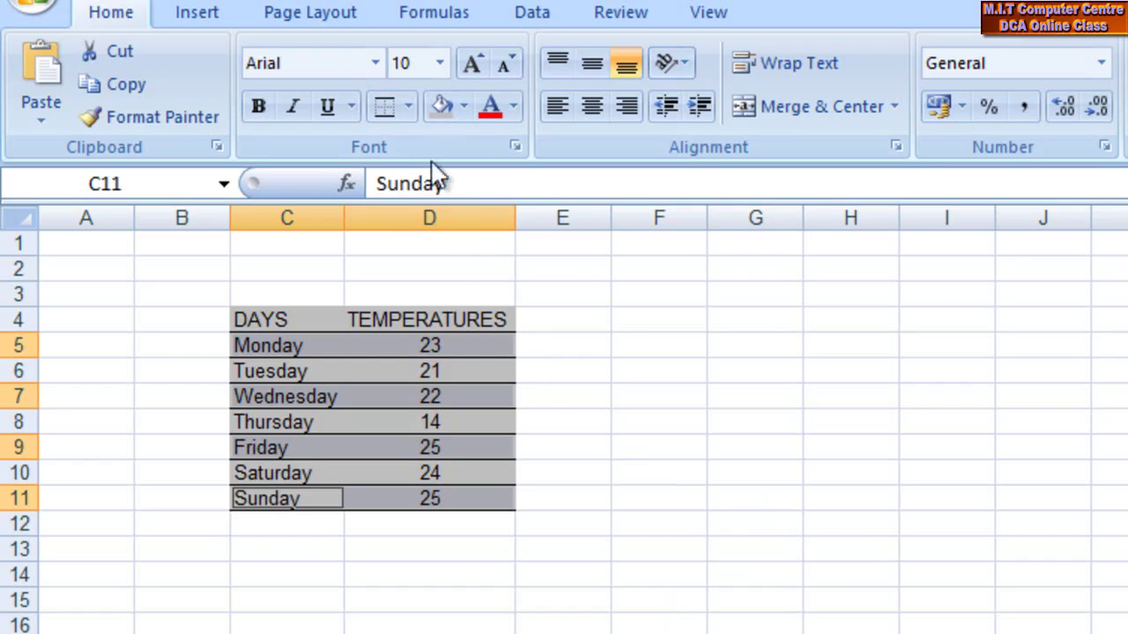
# Recolor the top border of the selected alternate rows with the light tan theme color in Format Cells.
pyautogui.click(407, 106)
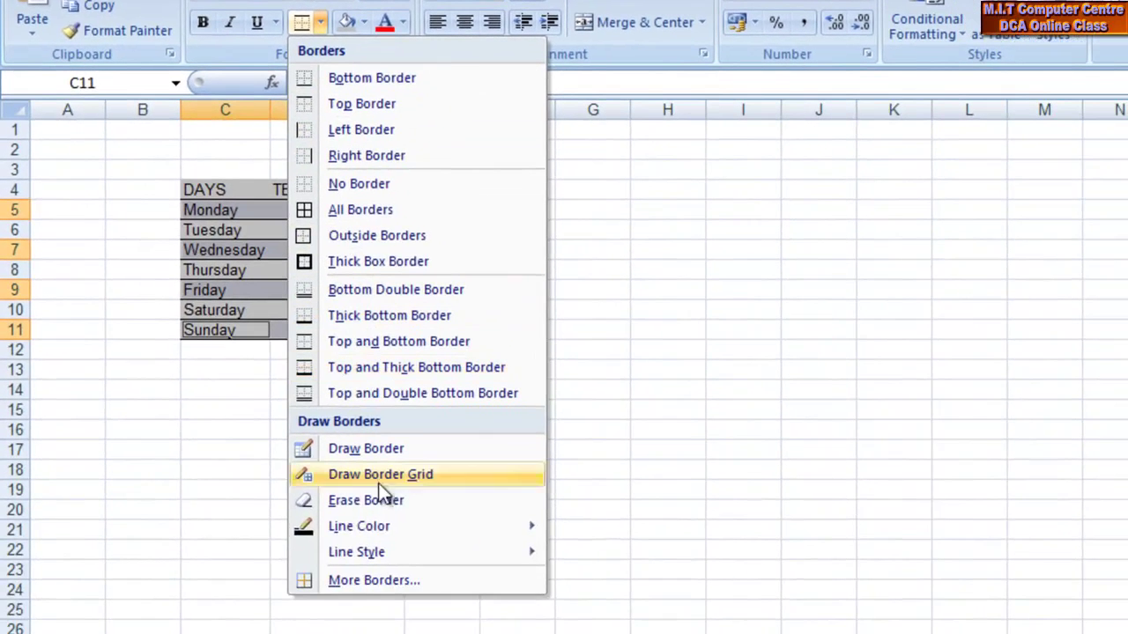
pyautogui.click(393, 578)
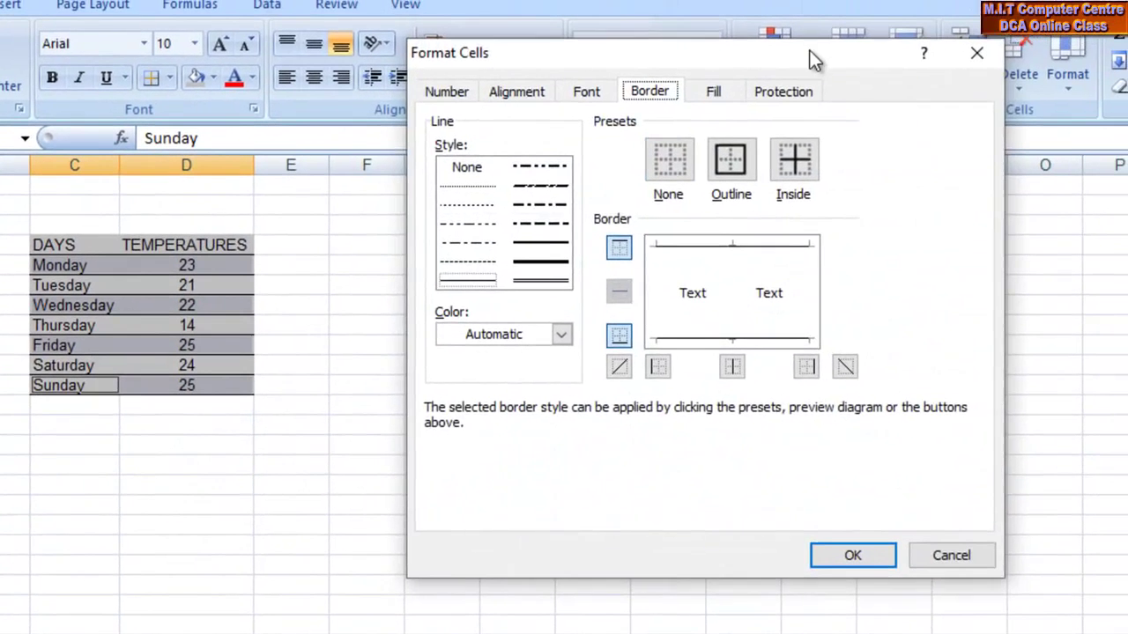
pyautogui.moveTo(813, 51); pyautogui.dragTo(891, 52)
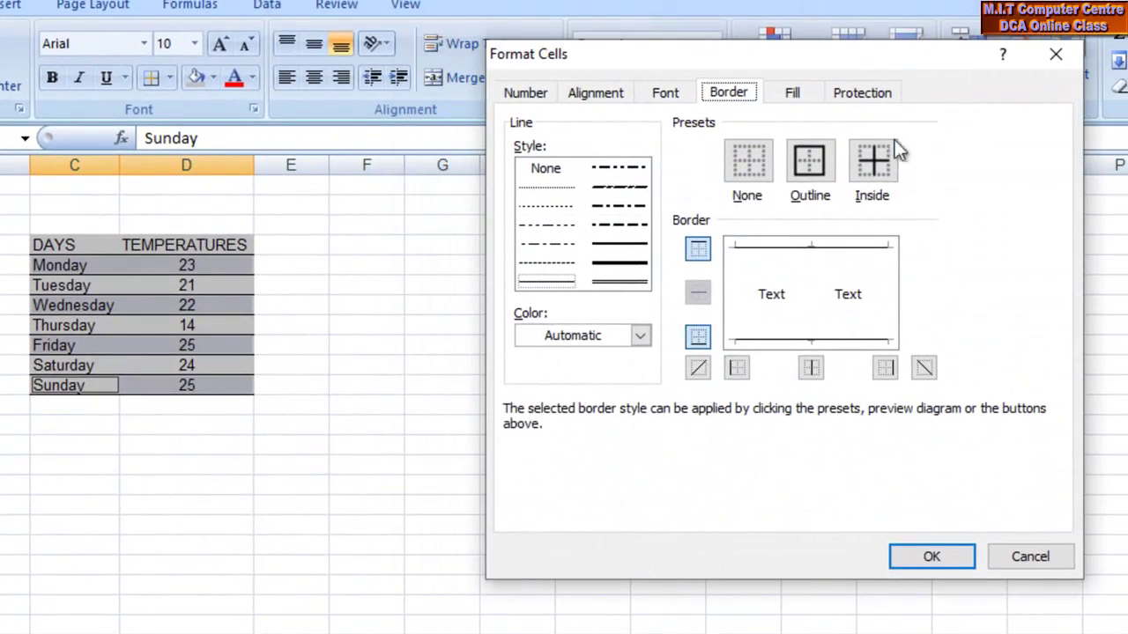
pyautogui.click(643, 336)
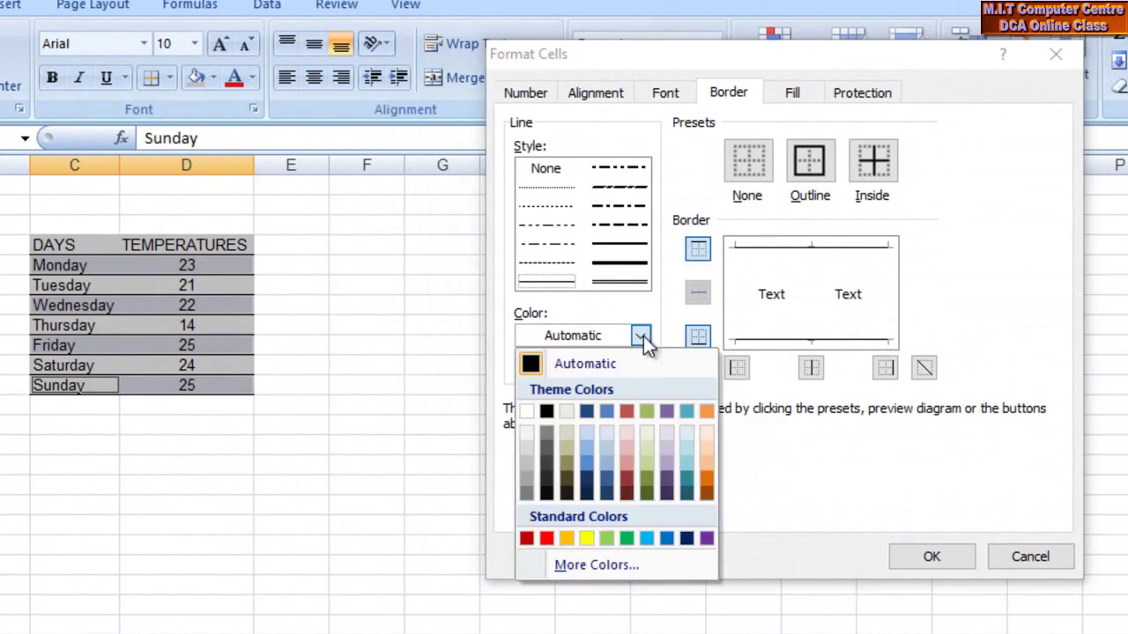
pyautogui.click(565, 411)
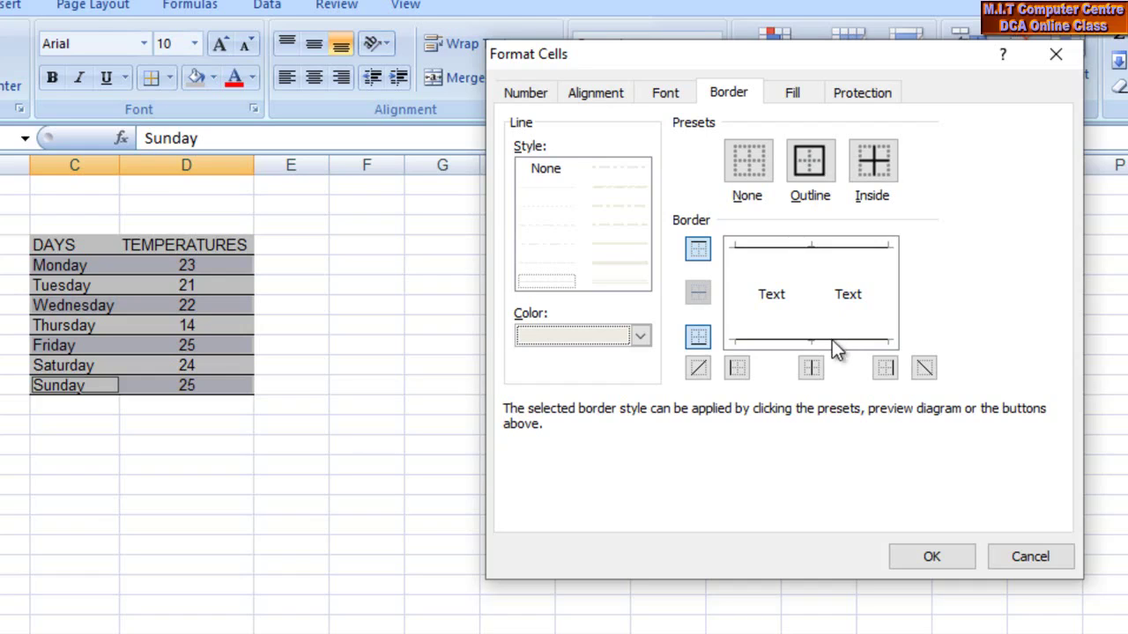
pyautogui.click(856, 246)
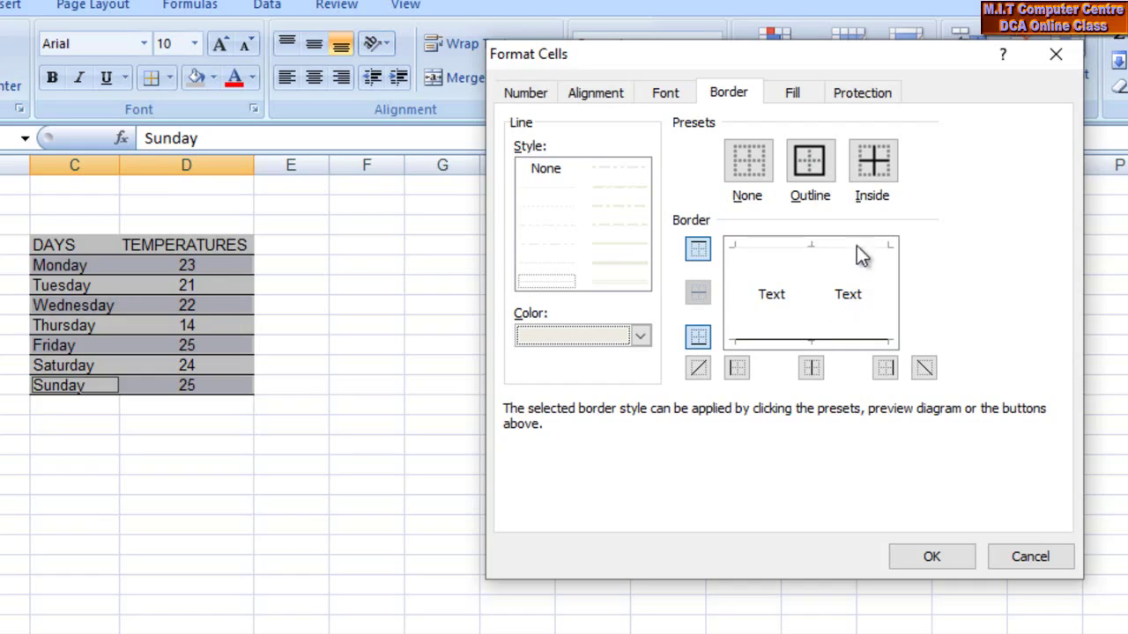
pyautogui.click(948, 555)
pyautogui.click(519, 386)
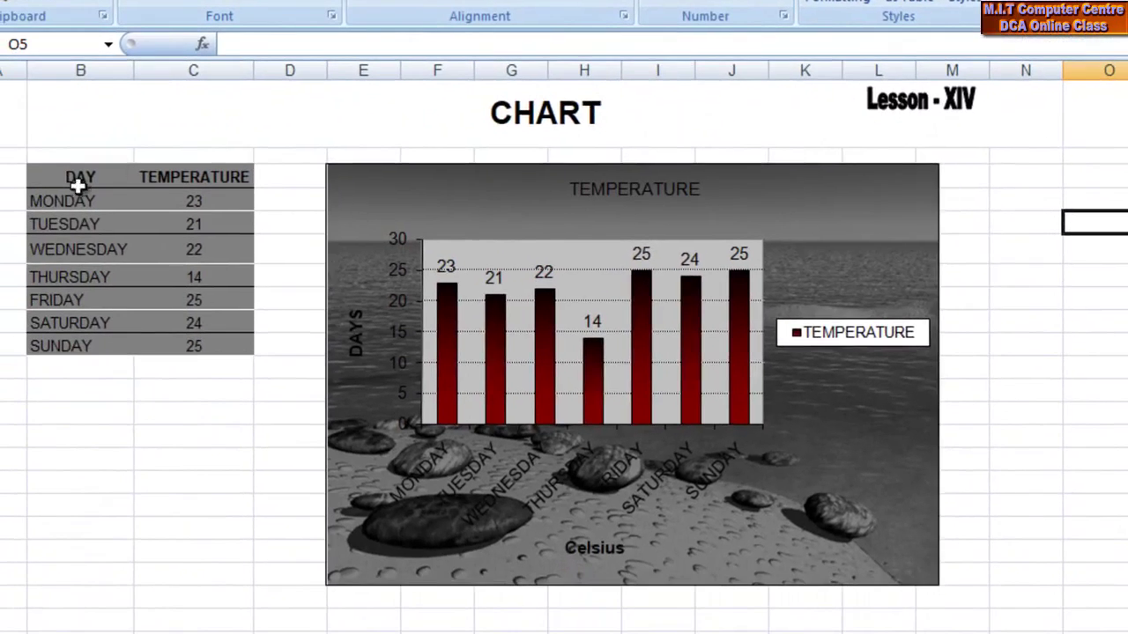
pyautogui.moveTo(69, 181); pyautogui.dragTo(189, 348)
pyautogui.click(201, 440)
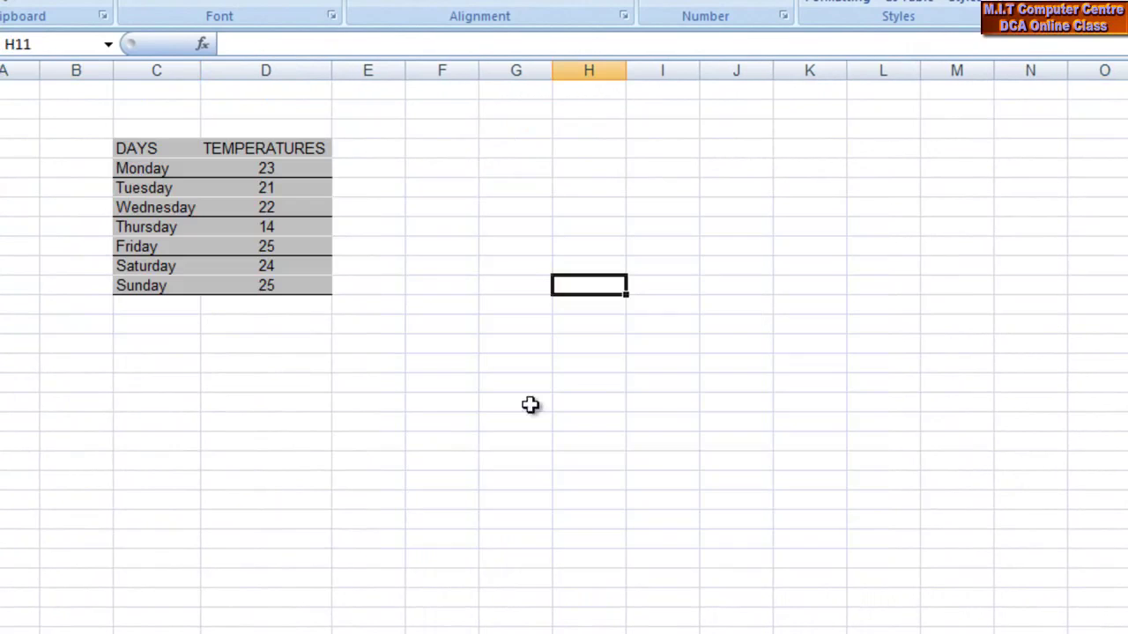
pyautogui.click(529, 404)
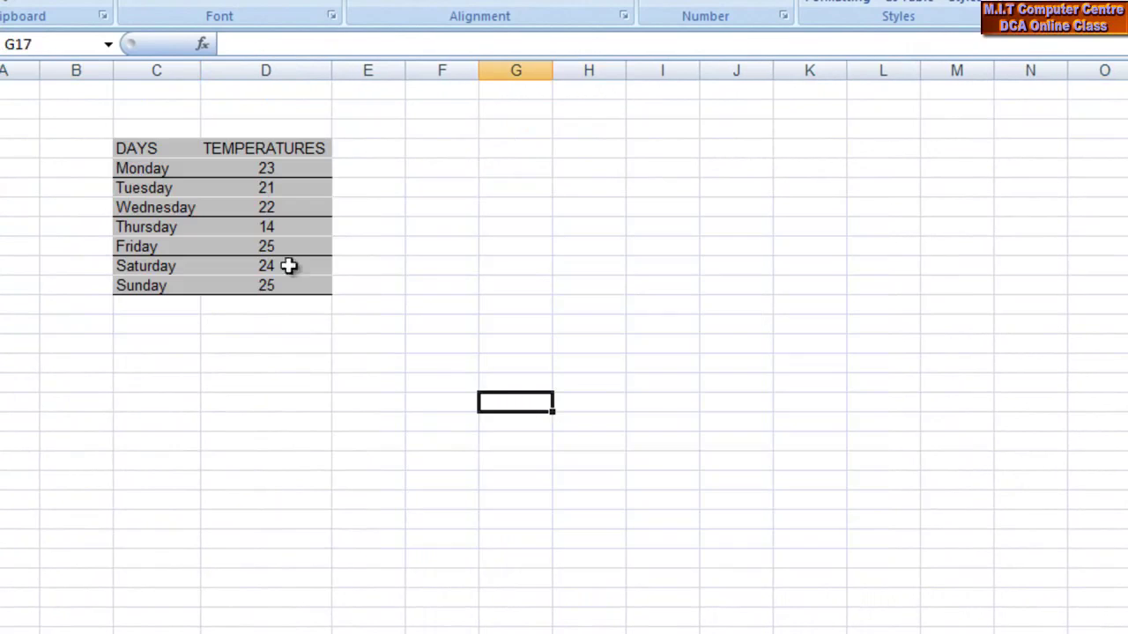
pyautogui.click(463, 304)
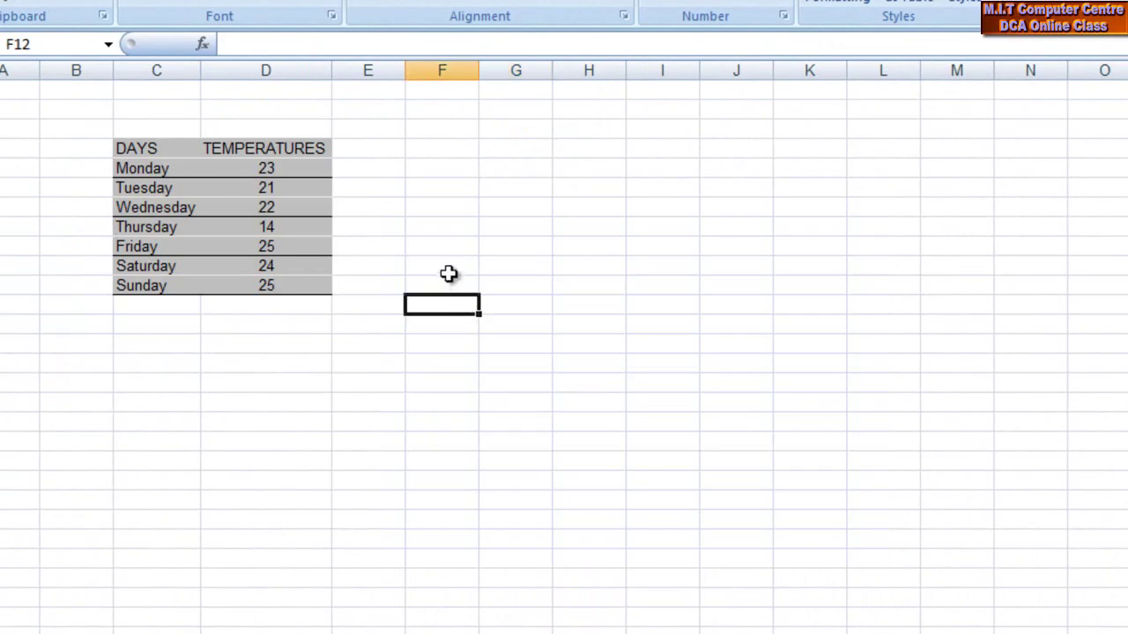
# Insert a 2-D clustered column chart from the table C4:D11 and move it up beside the table.
pyautogui.moveTo(141, 157); pyautogui.dragTo(258, 284)
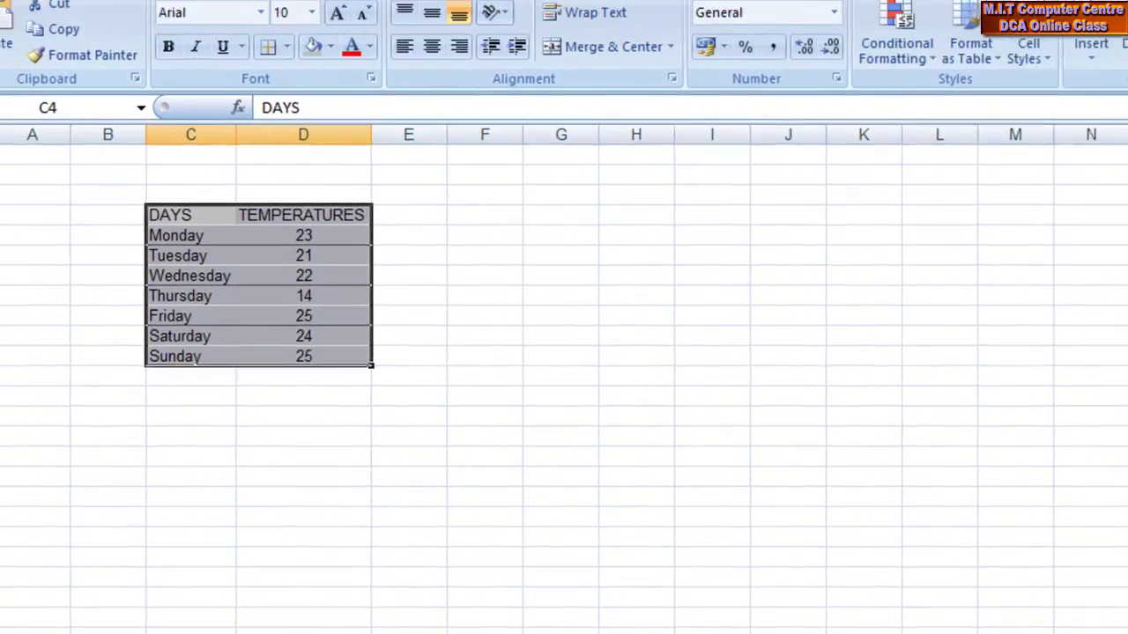
pyautogui.click(151, 43)
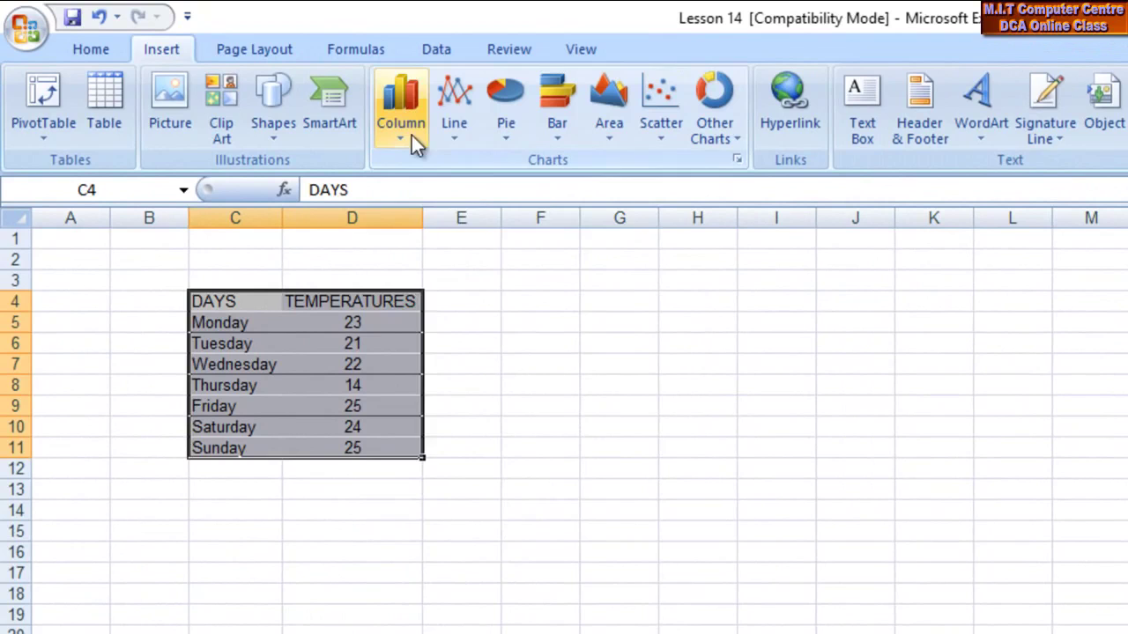
pyautogui.click(403, 126)
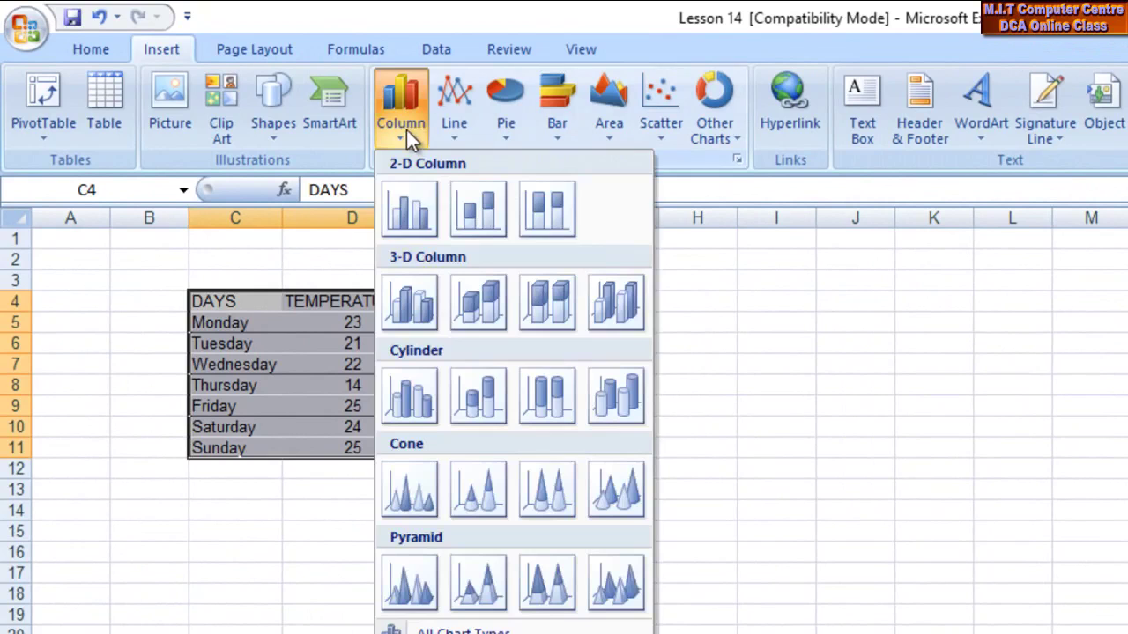
pyautogui.click(416, 212)
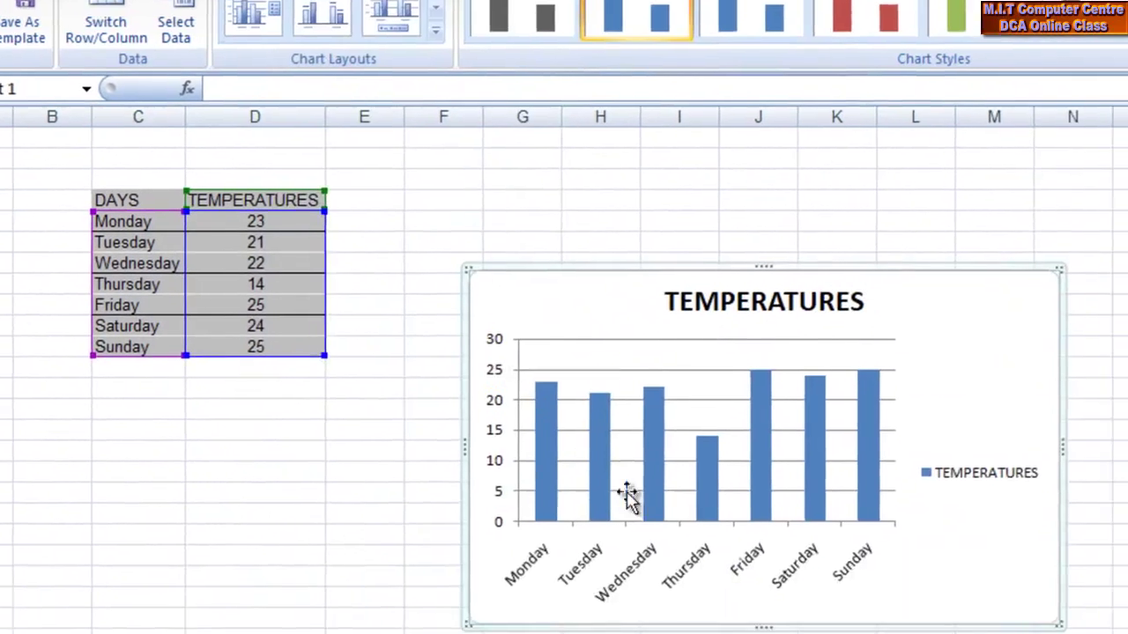
pyautogui.moveTo(879, 228); pyautogui.dragTo(869, 133)
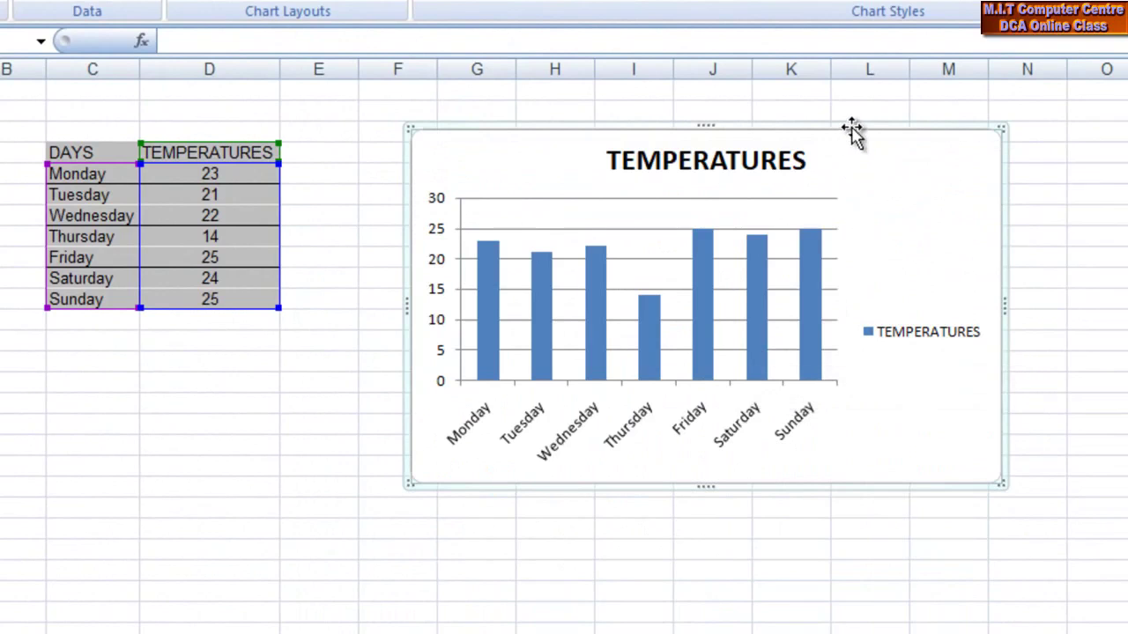
# Shrink the plot area slightly from its upper-left corner and extend the chart's lower edge downward.
pyautogui.click(800, 199)
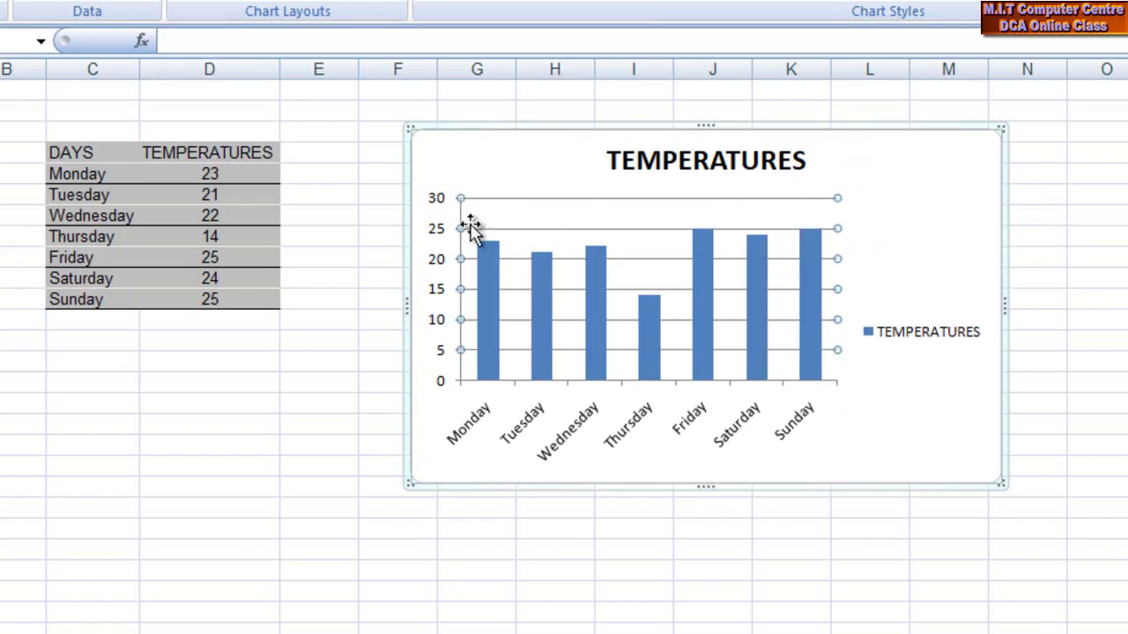
pyautogui.click(791, 221)
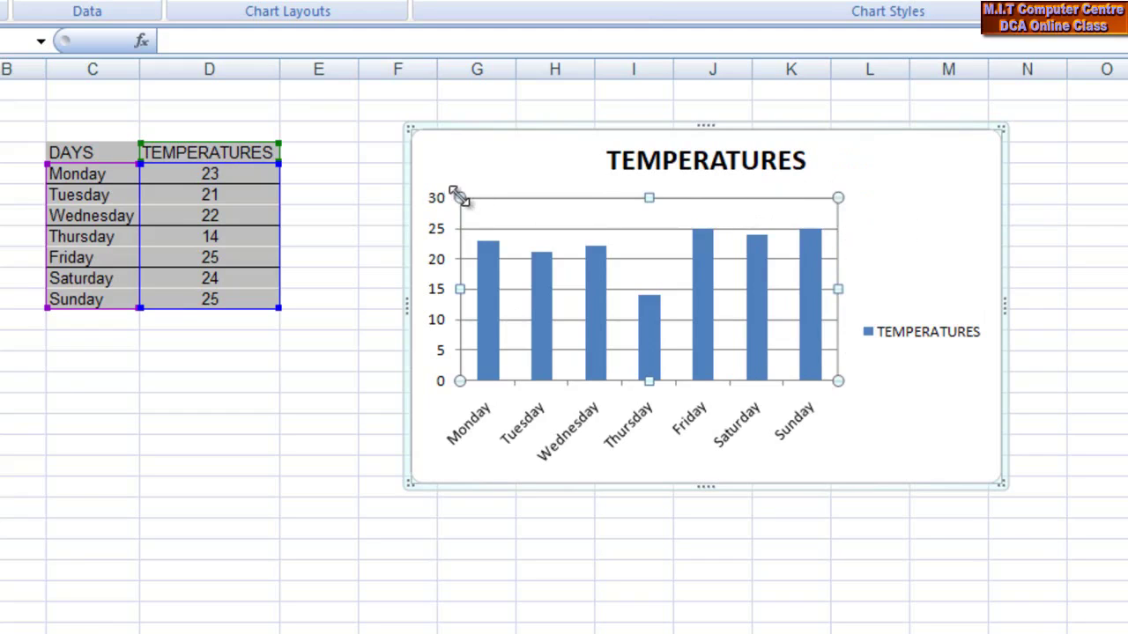
pyautogui.moveTo(454, 197); pyautogui.dragTo(502, 204)
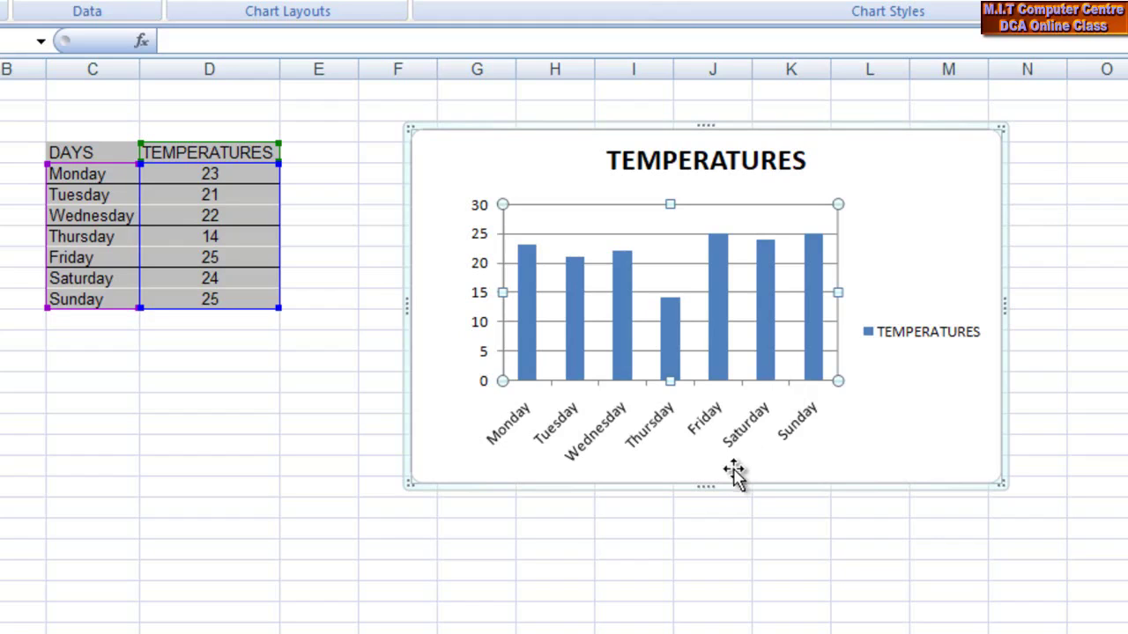
pyautogui.moveTo(706, 483); pyautogui.dragTo(707, 524)
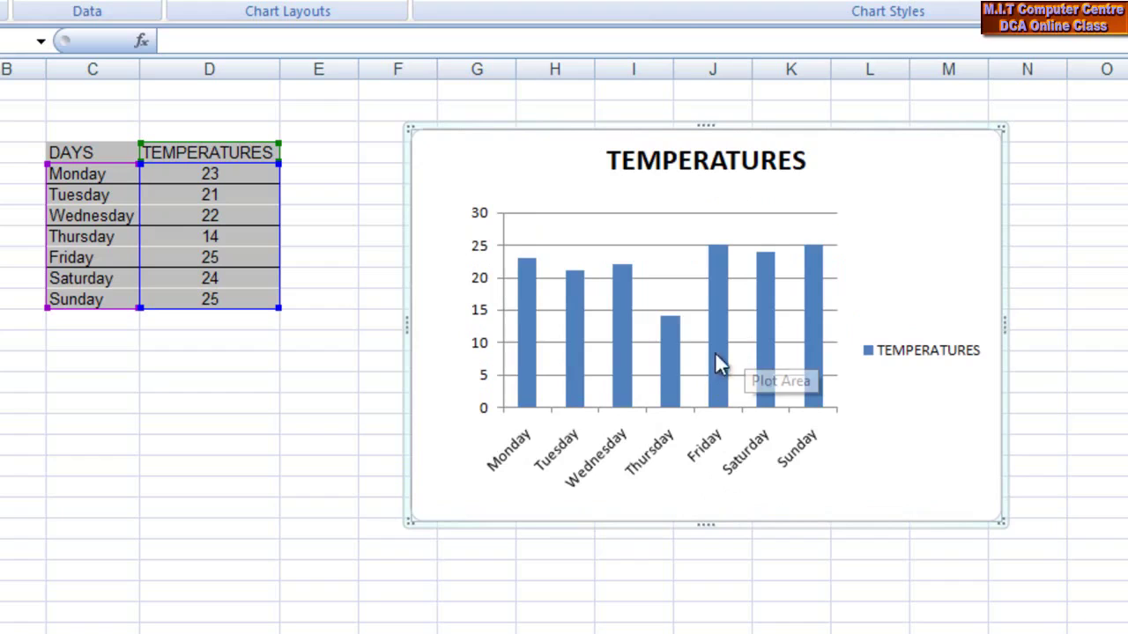
# Fill only the Friday column with the tan woven texture and give it a black outline.
pyautogui.moveTo(710, 383)
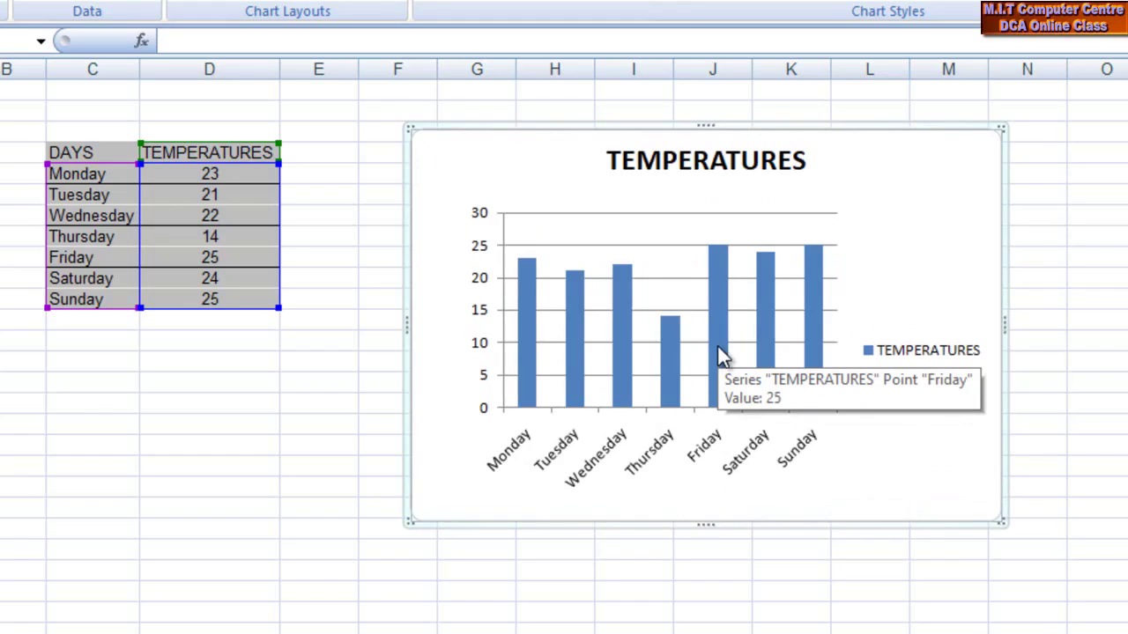
pyautogui.click(720, 298)
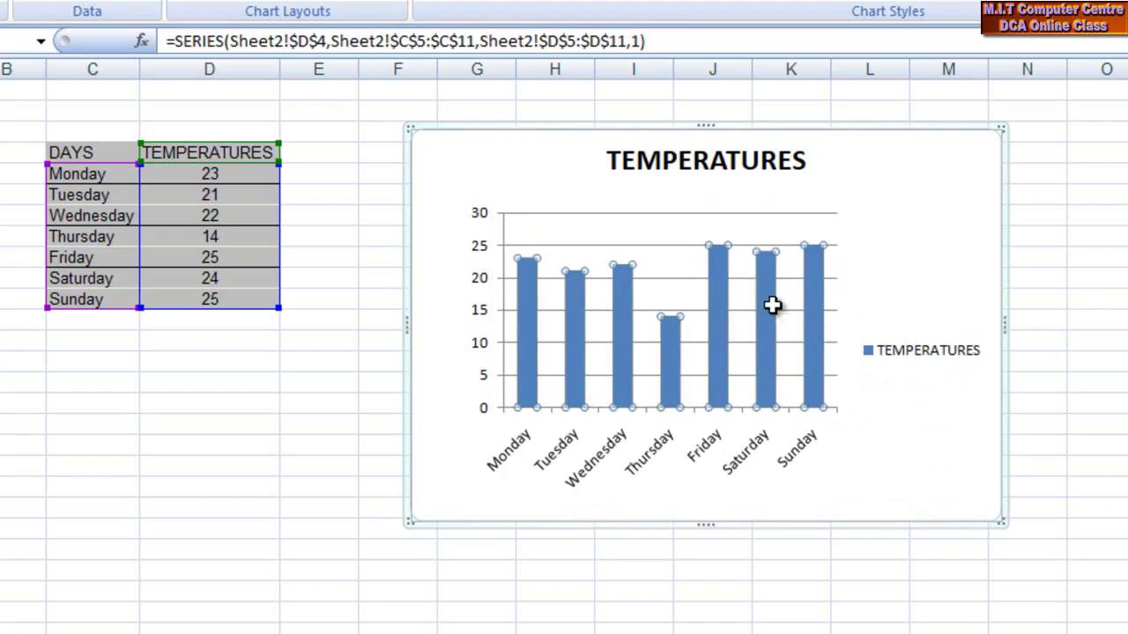
pyautogui.moveTo(717, 320)
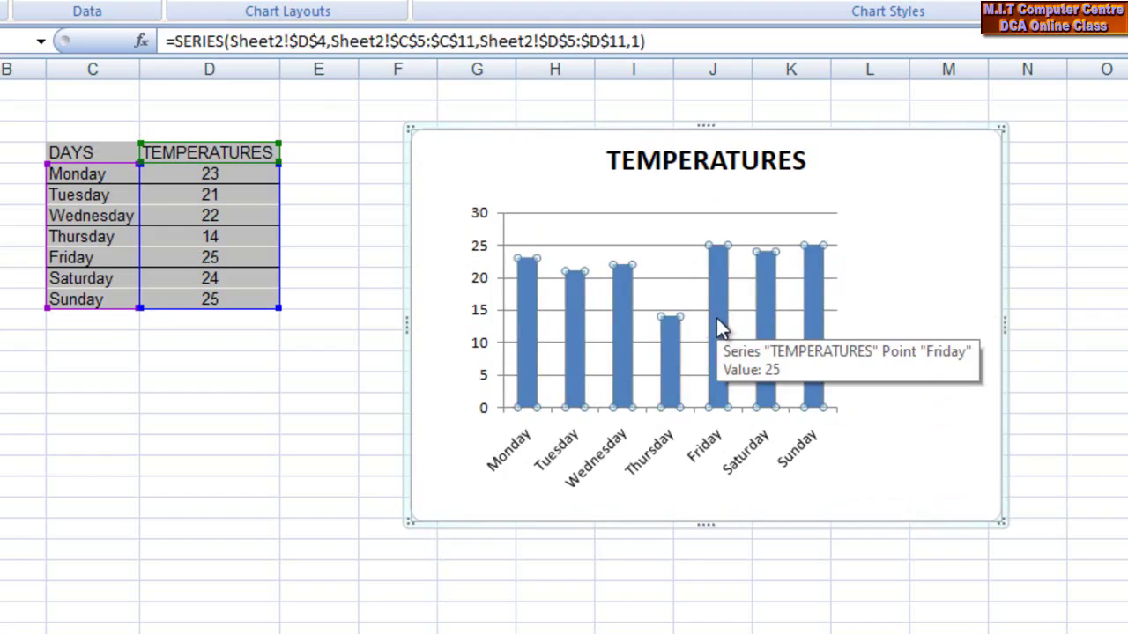
pyautogui.click(717, 322)
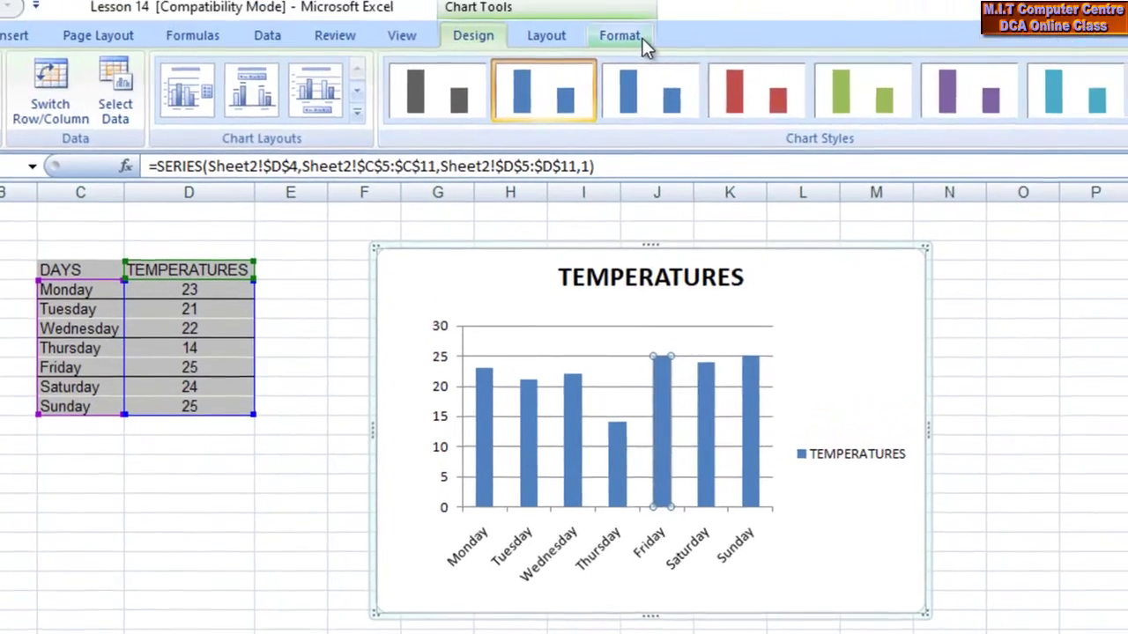
pyautogui.click(642, 39)
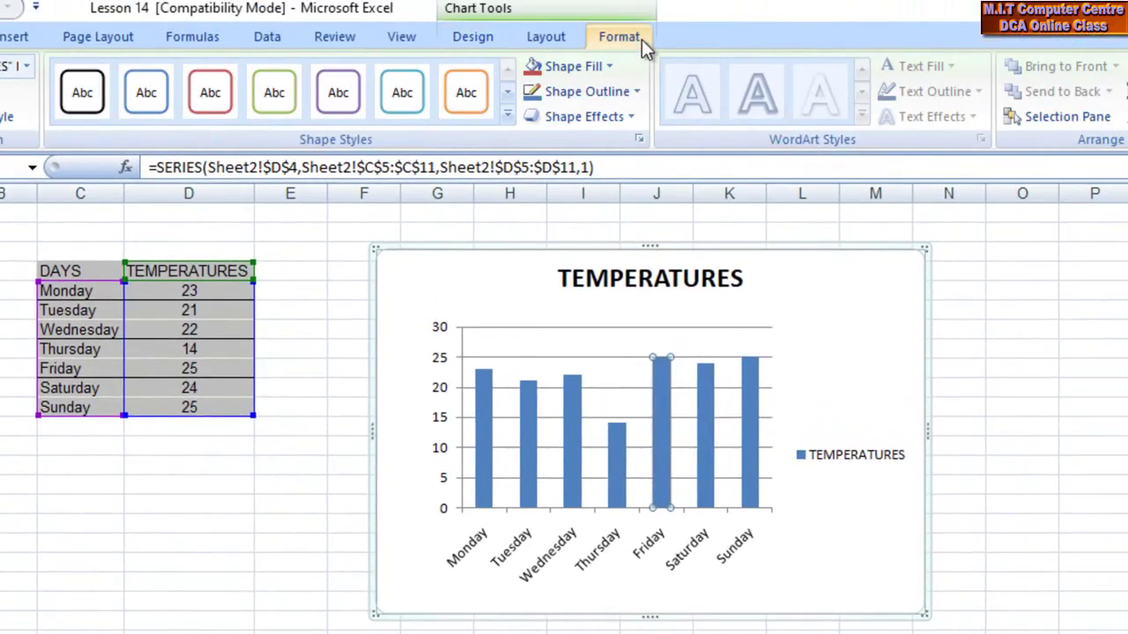
pyautogui.click(608, 66)
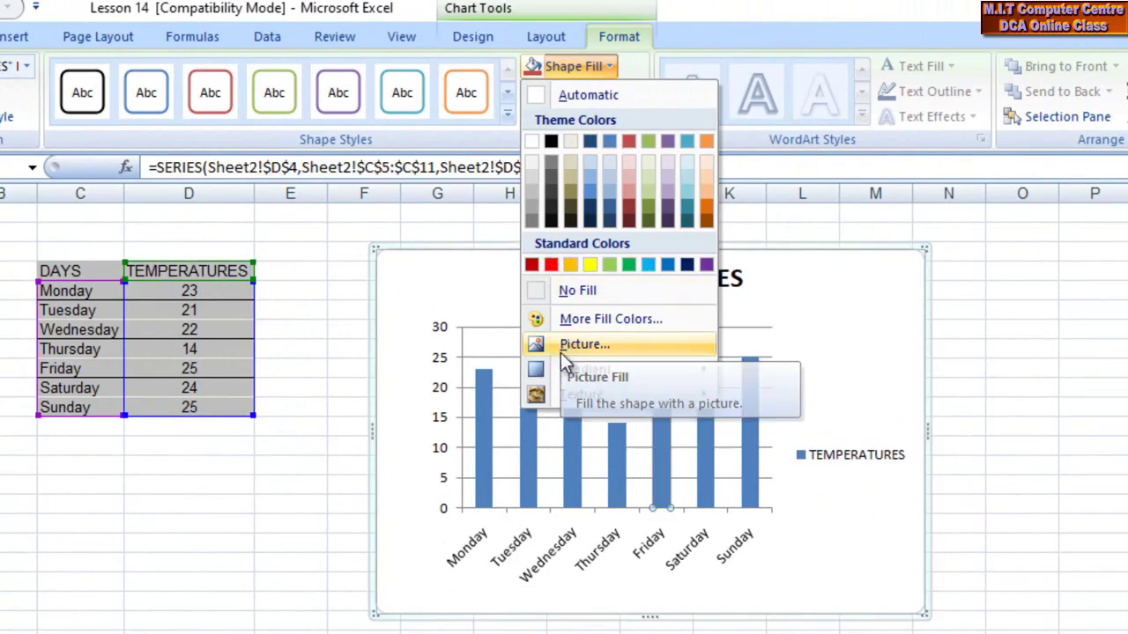
pyautogui.moveTo(564, 371)
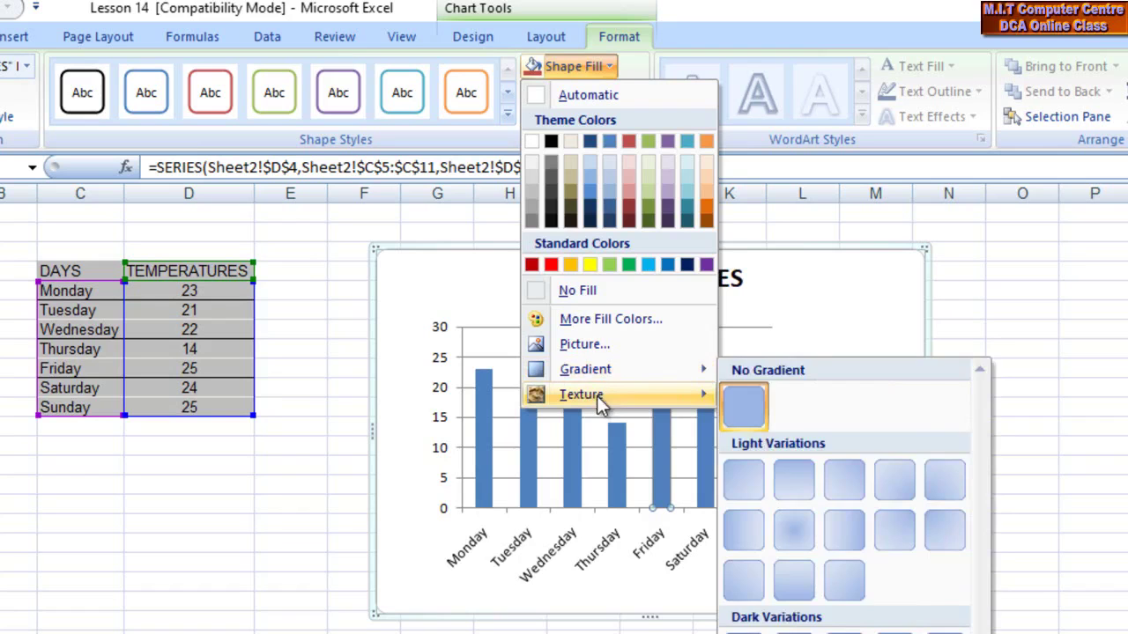
pyautogui.moveTo(599, 397)
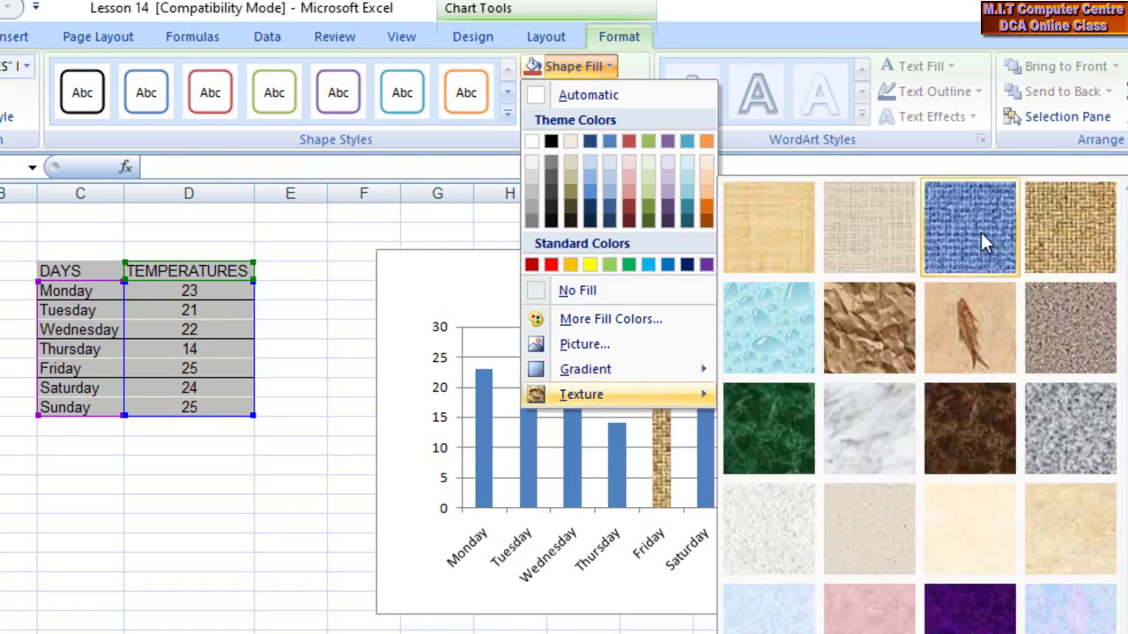
pyautogui.click(1054, 233)
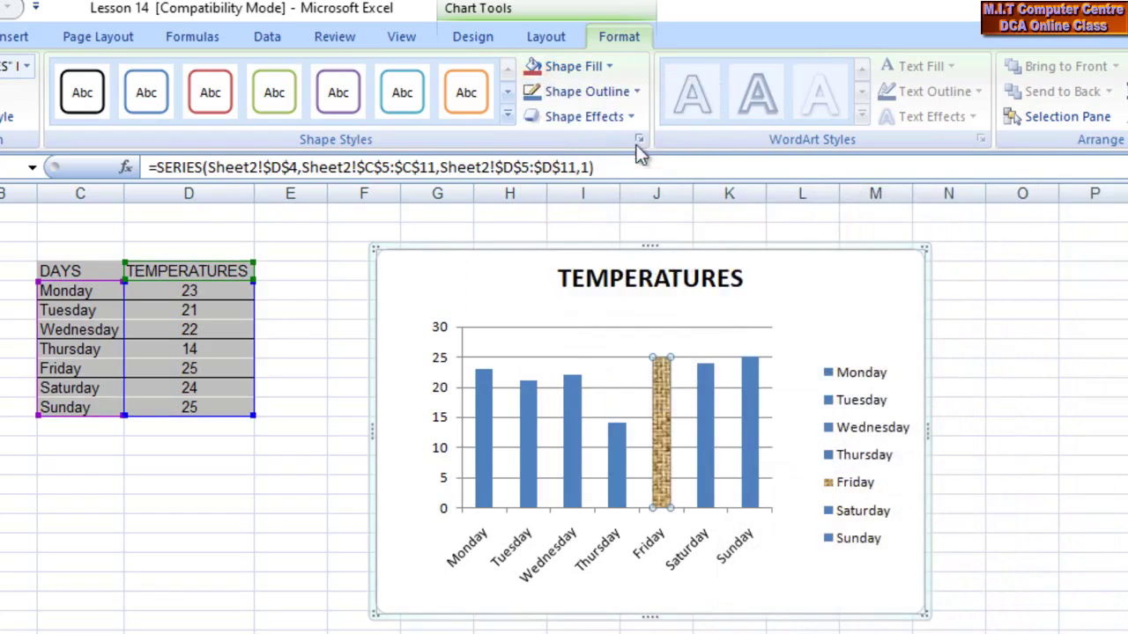
pyautogui.click(636, 91)
pyautogui.click(552, 163)
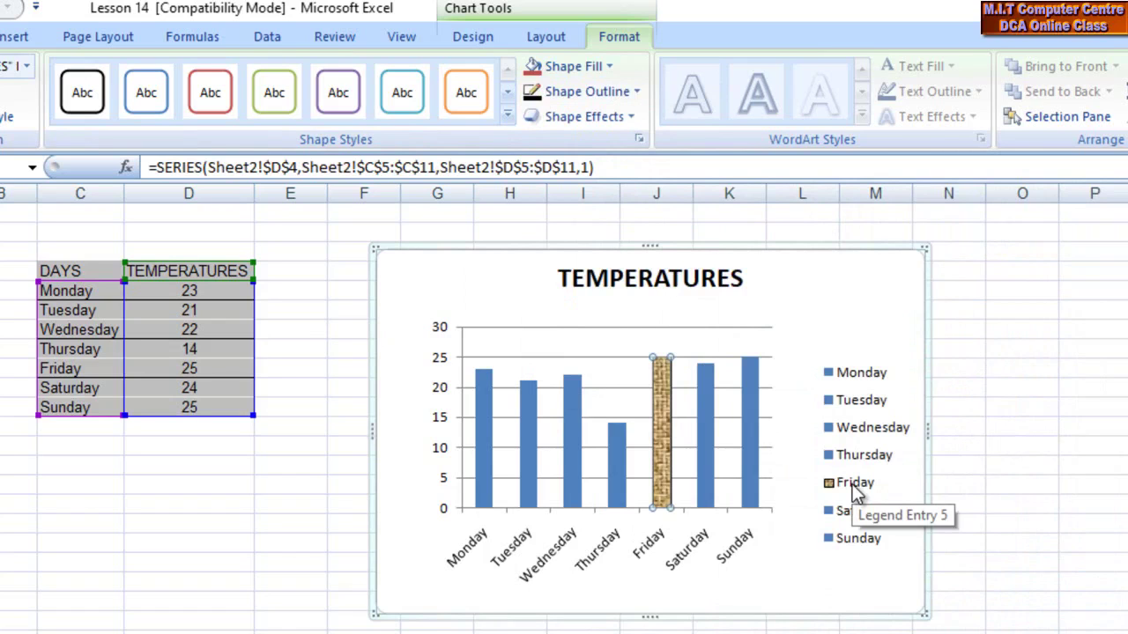
# Delete the chart legend and show data labels on the columns at Outside End.
pyautogui.click(872, 388)
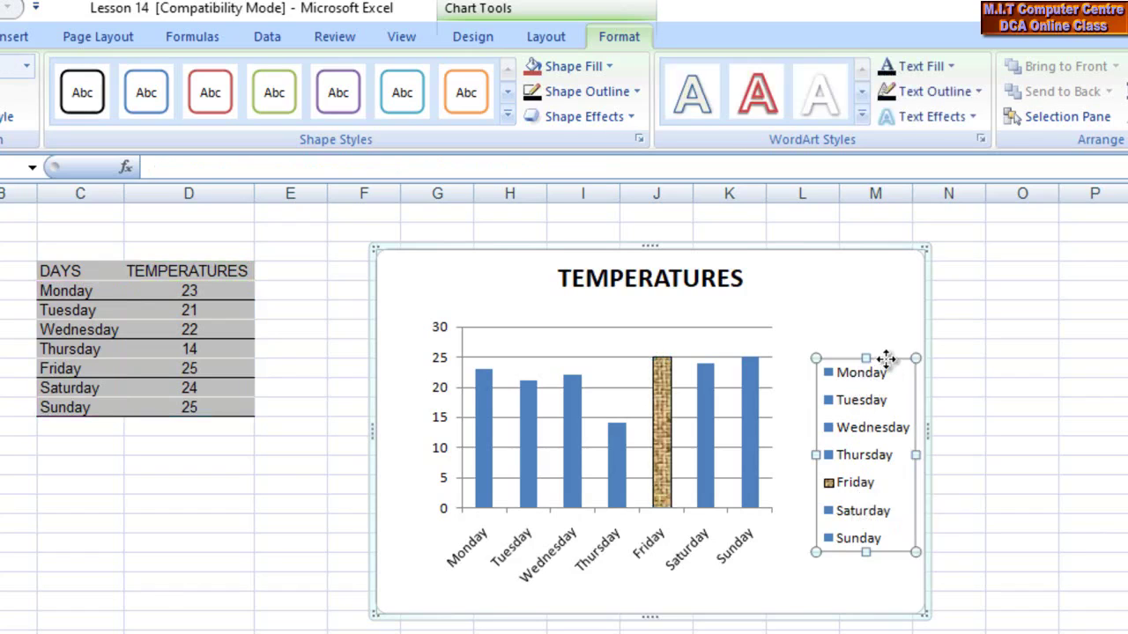
pyautogui.press('Delete')
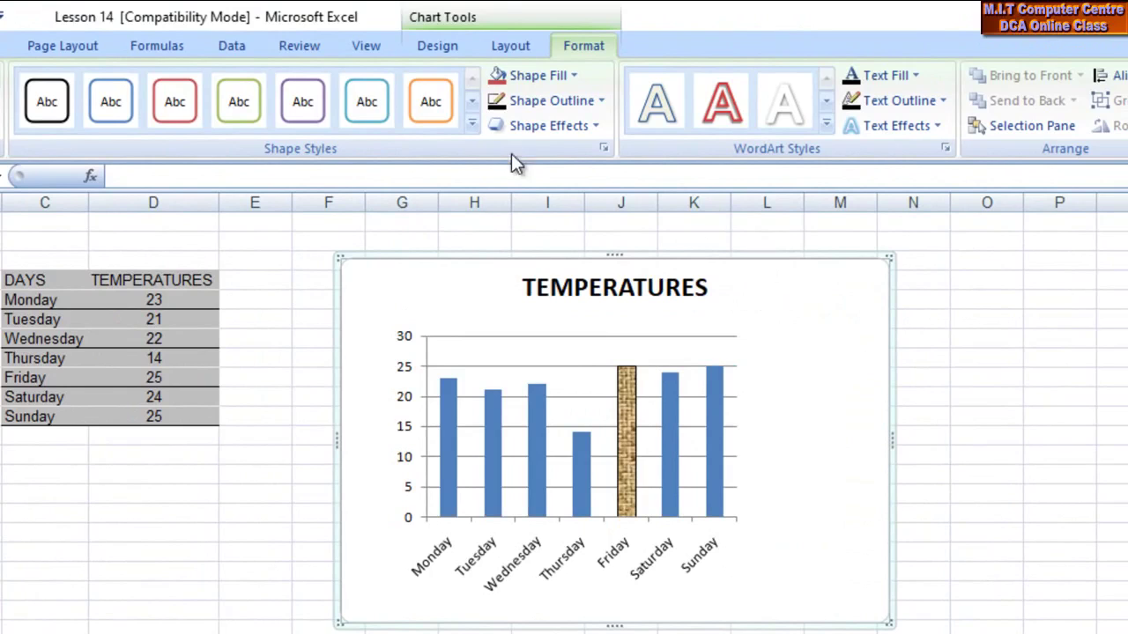
pyautogui.click(511, 46)
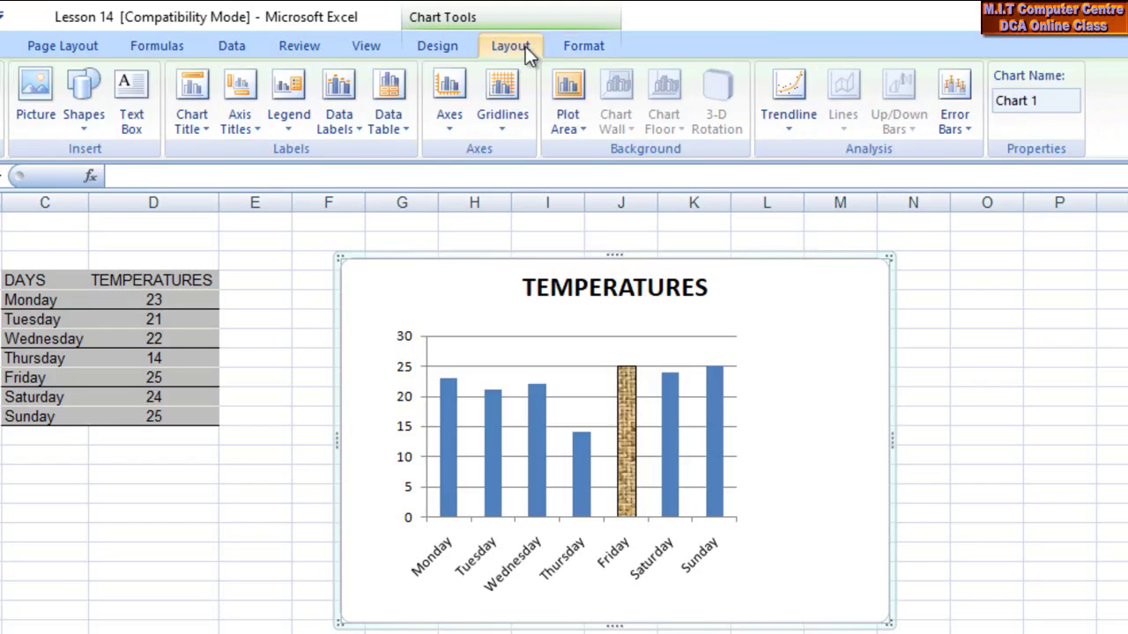
pyautogui.click(351, 127)
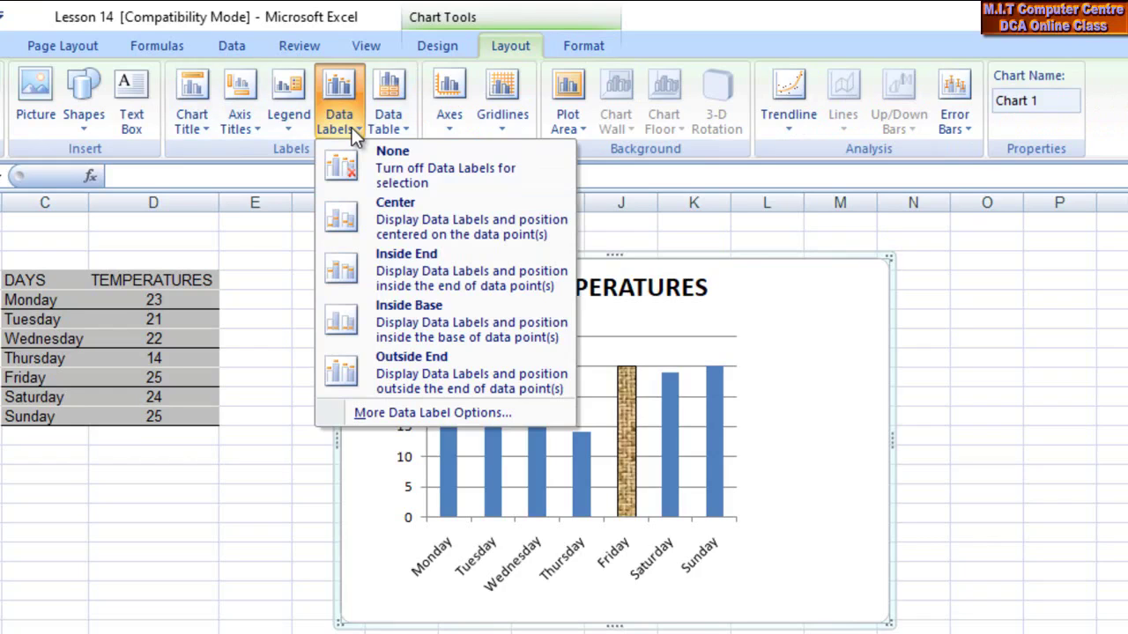
pyautogui.press('Escape')
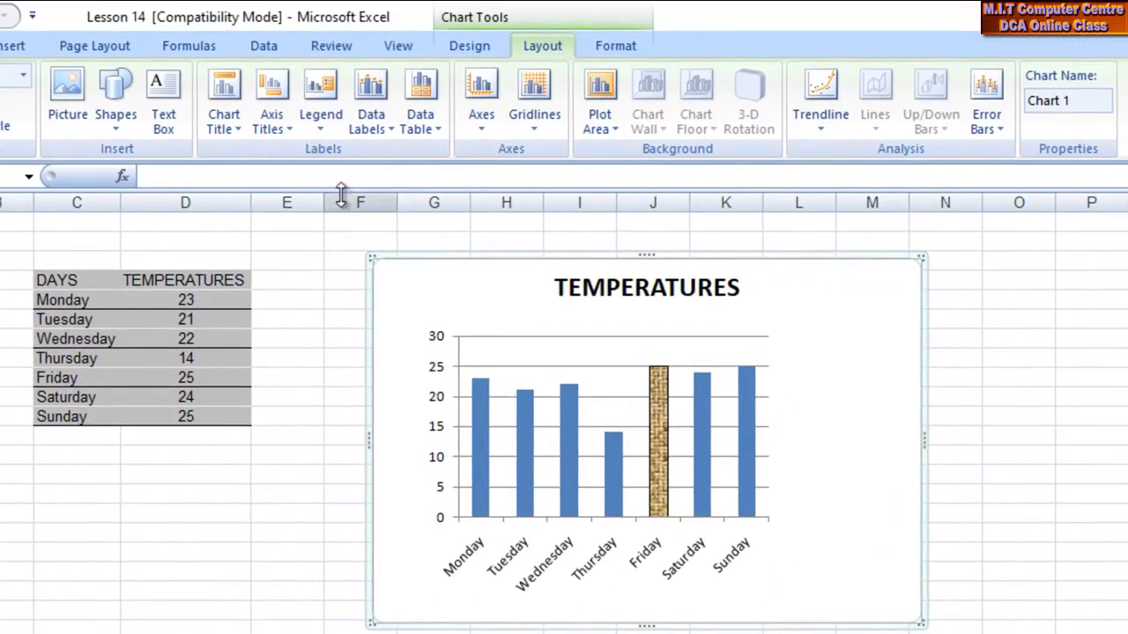
pyautogui.click(388, 127)
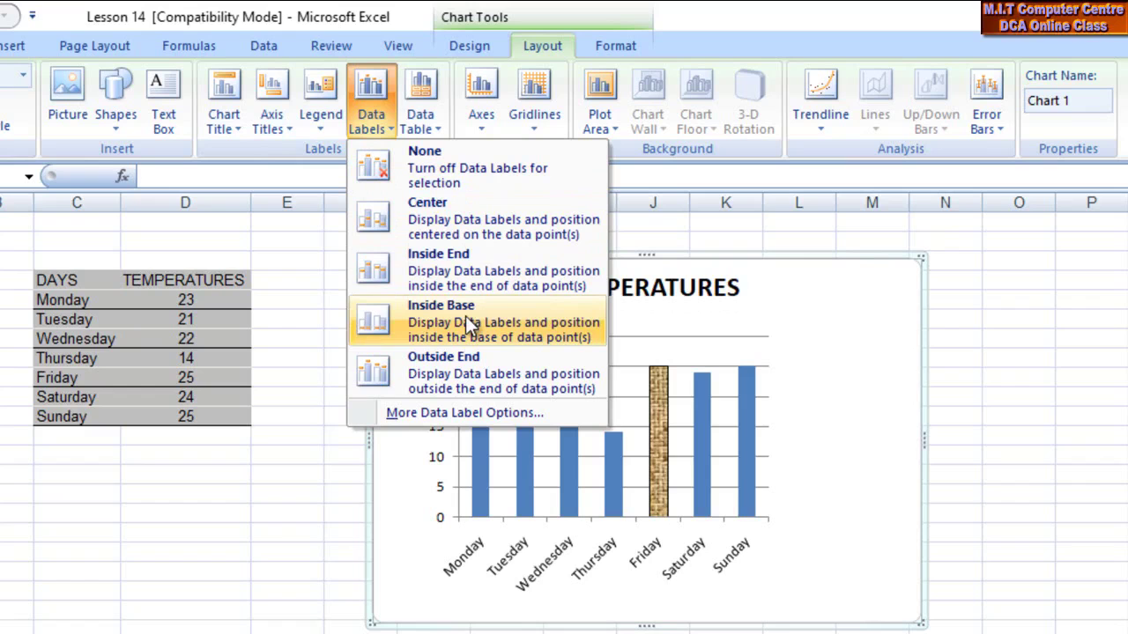
pyautogui.click(464, 363)
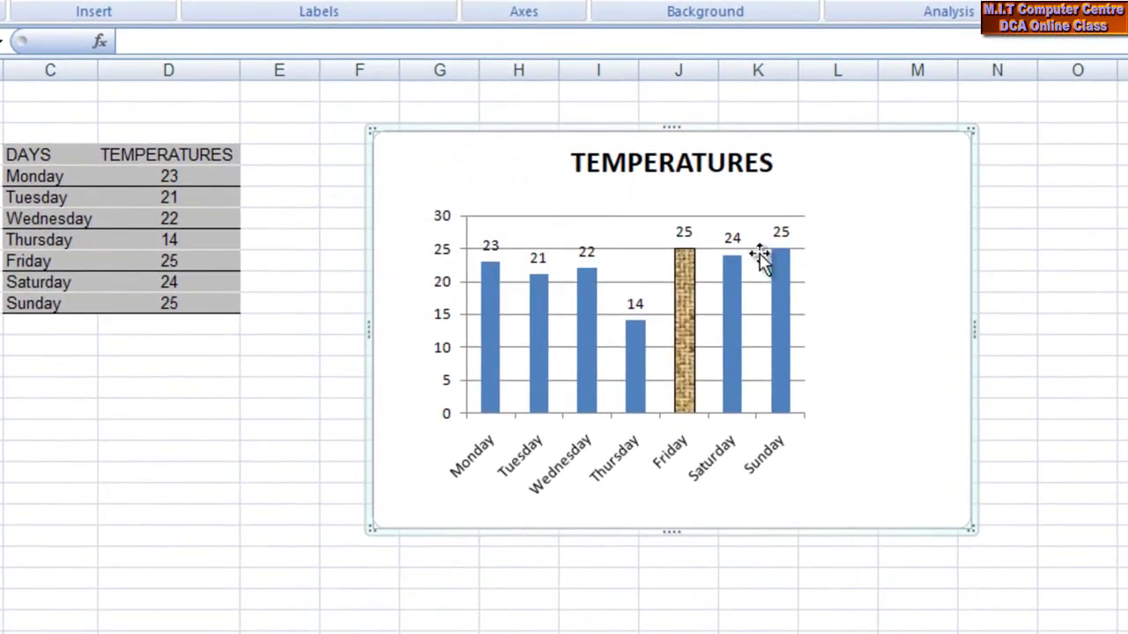
pyautogui.moveTo(678, 268)
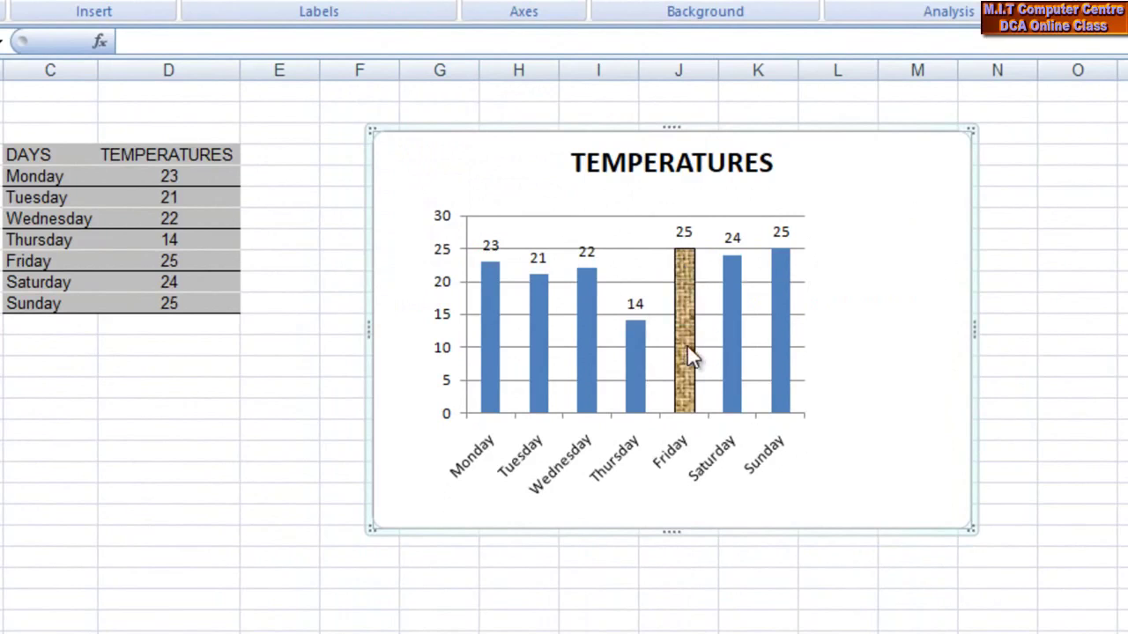
pyautogui.moveTo(682, 355)
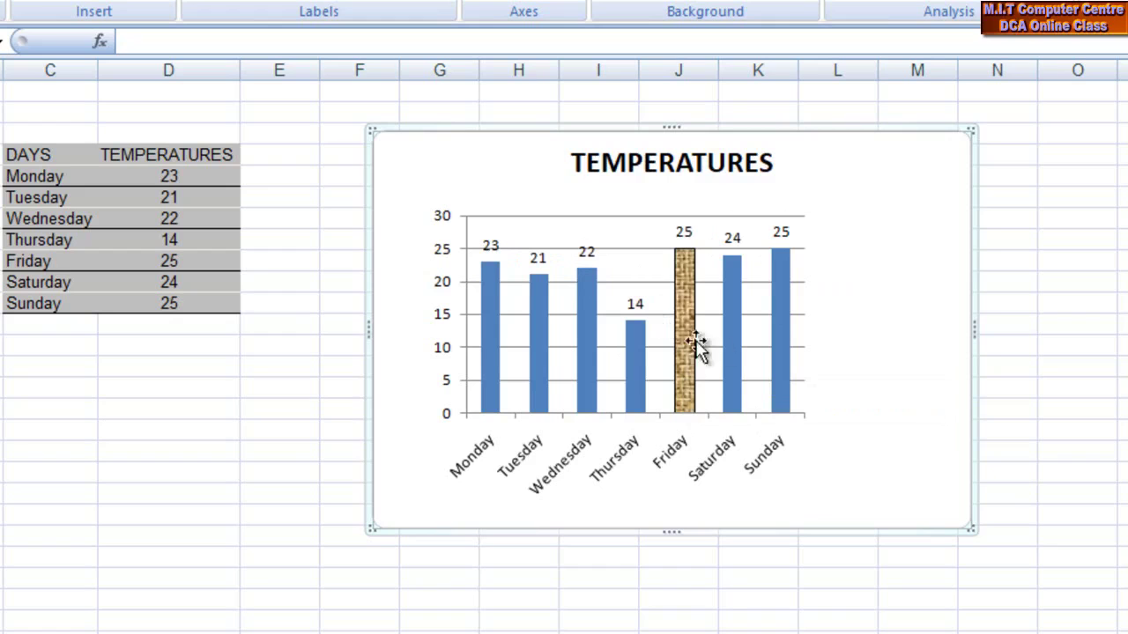
pyautogui.moveTo(778, 304)
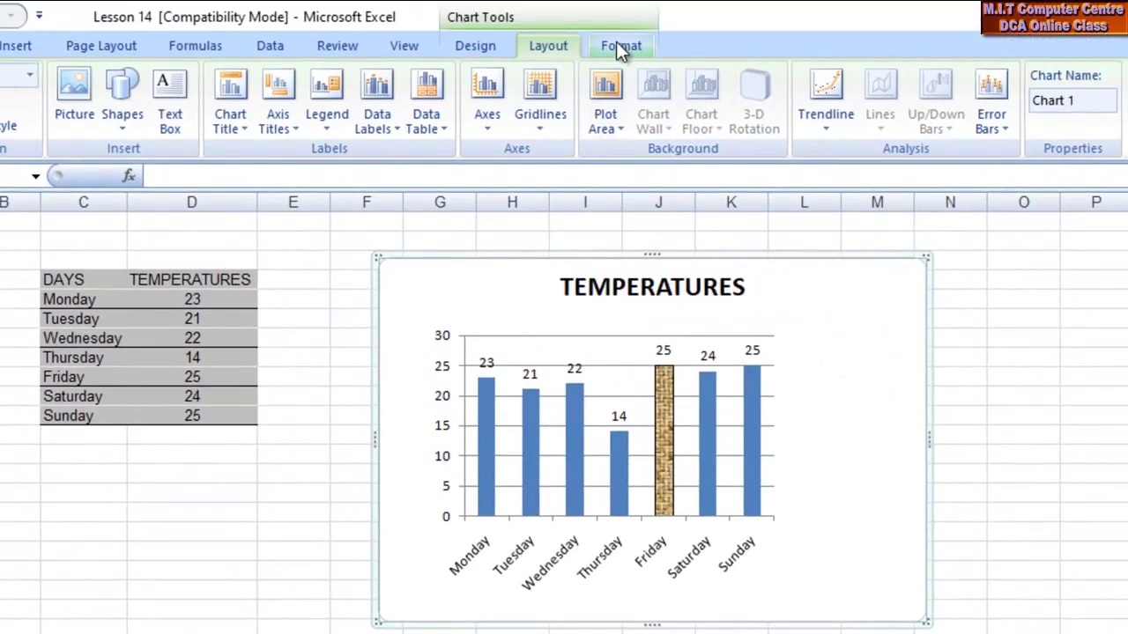
# Fill the chart area background with the beach picture 123 from the Desktop.
pyautogui.click(616, 44)
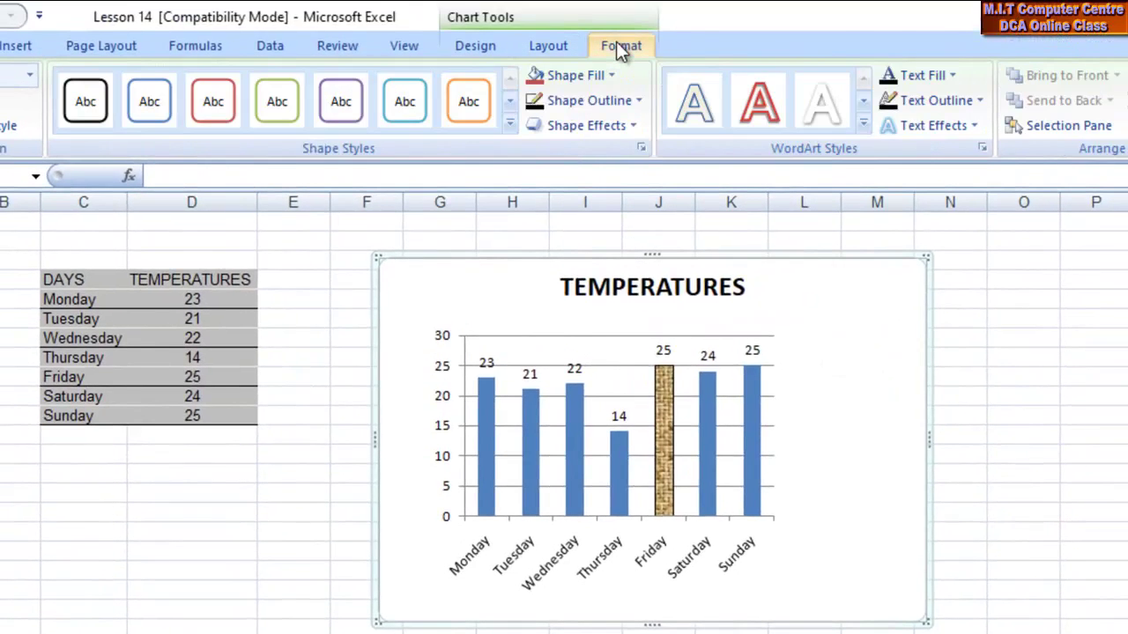
pyautogui.click(608, 73)
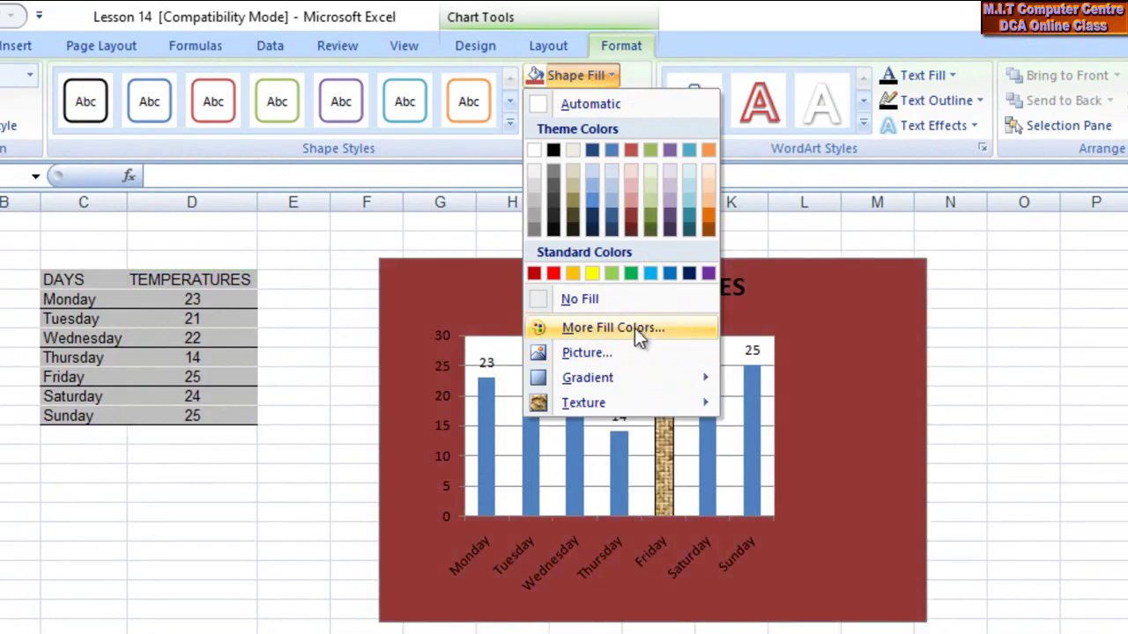
pyautogui.click(603, 352)
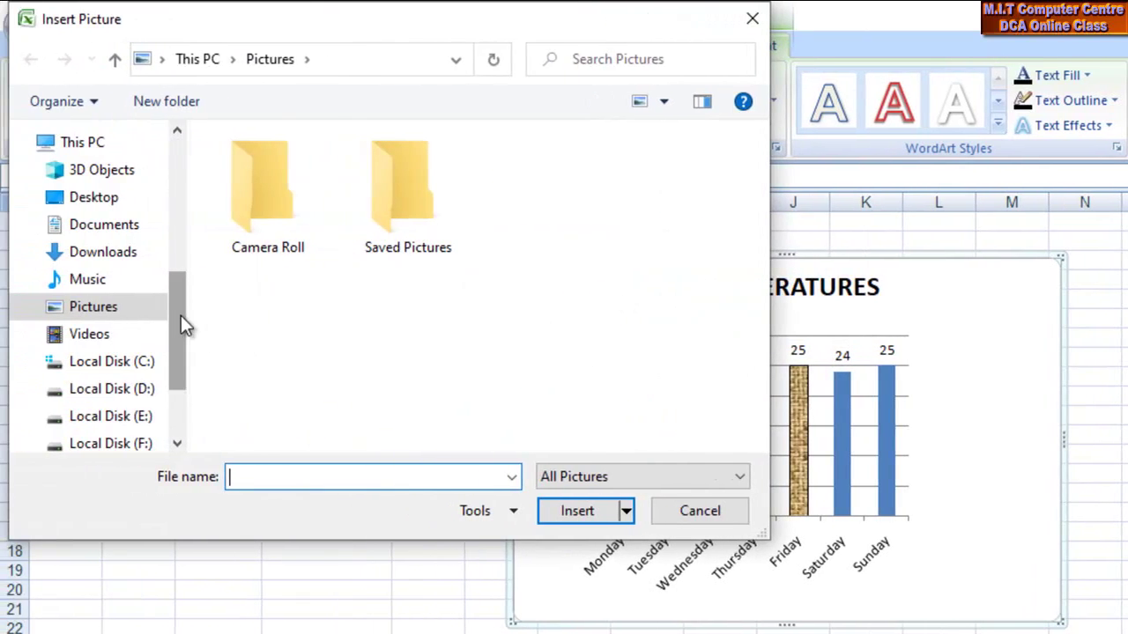
pyautogui.click(115, 204)
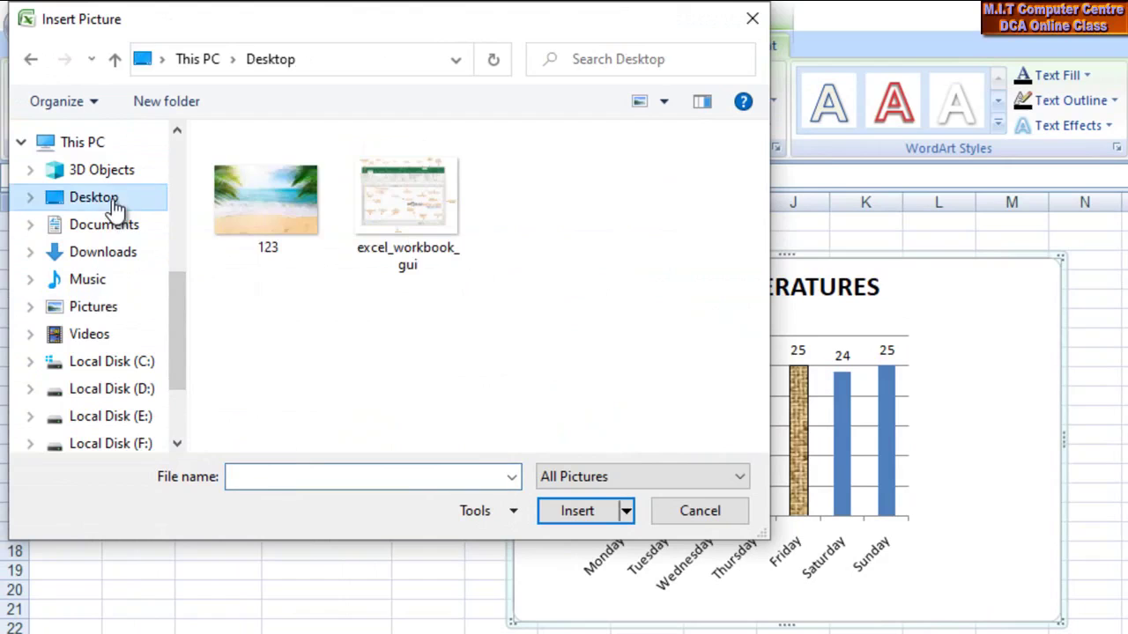
pyautogui.click(263, 231)
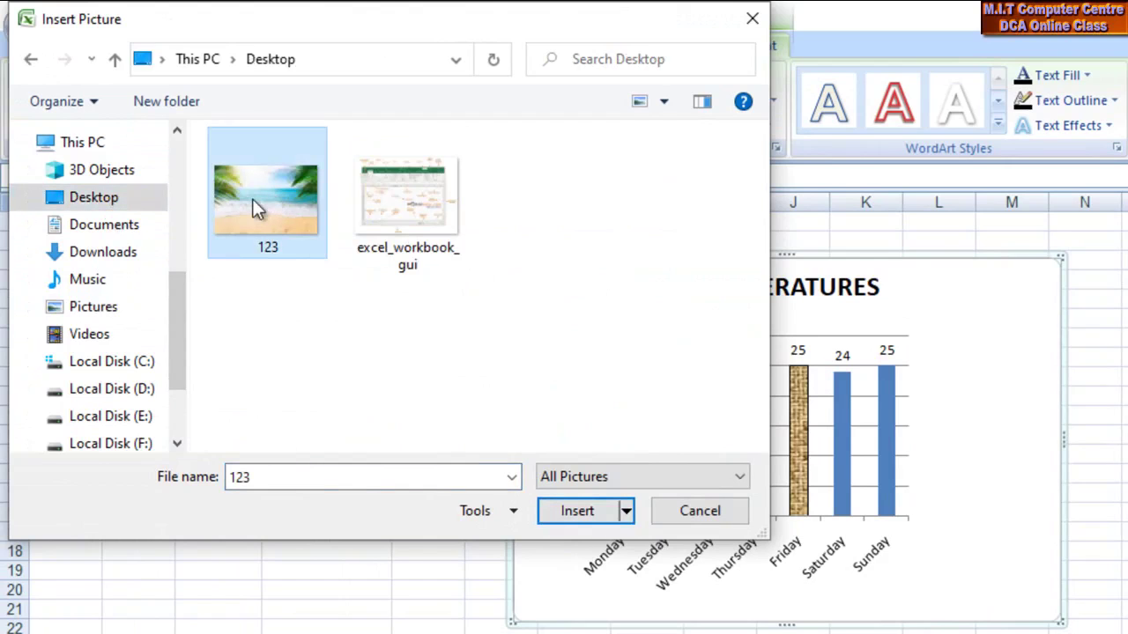
pyautogui.click(589, 520)
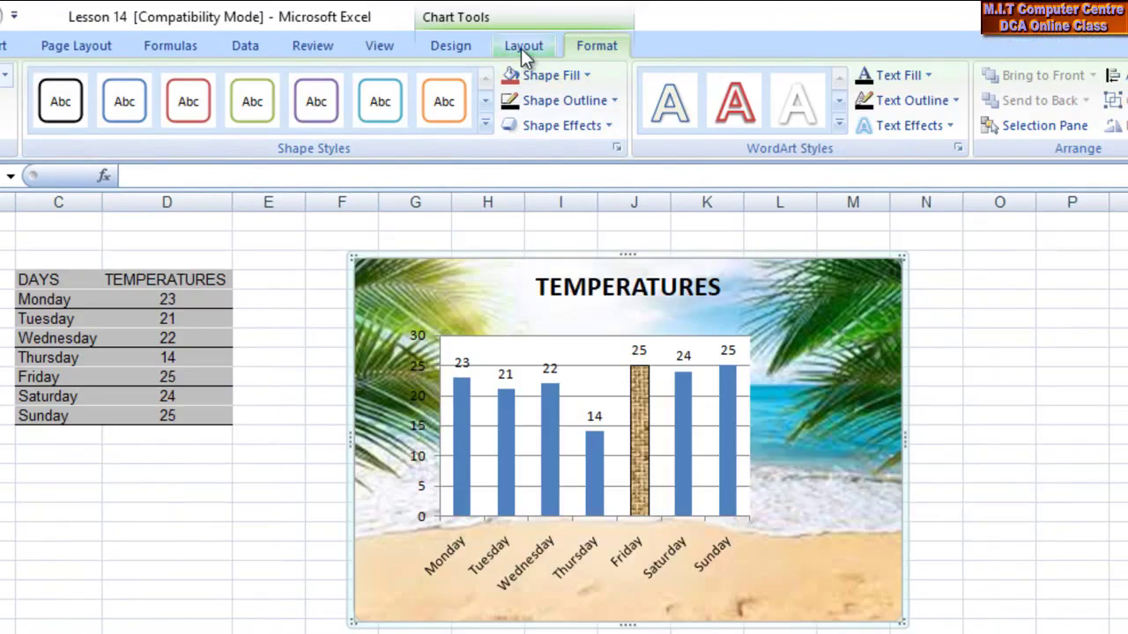
# Add a primary horizontal axis title below the axis and change its text to Celsius.
pyautogui.click(520, 48)
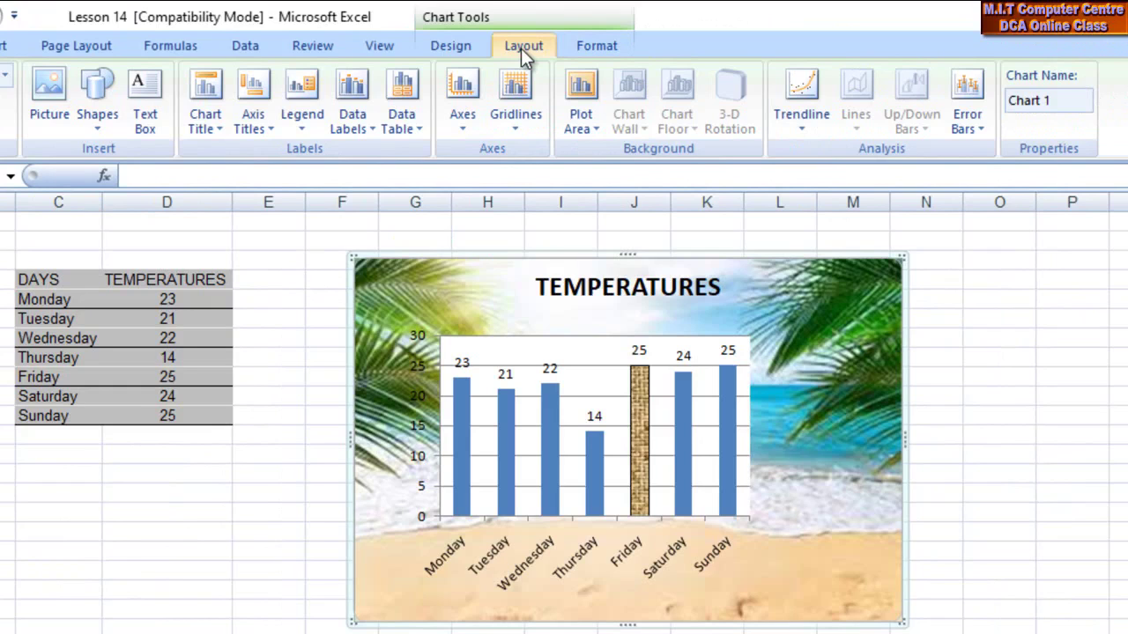
pyautogui.click(268, 126)
pyautogui.moveTo(342, 157)
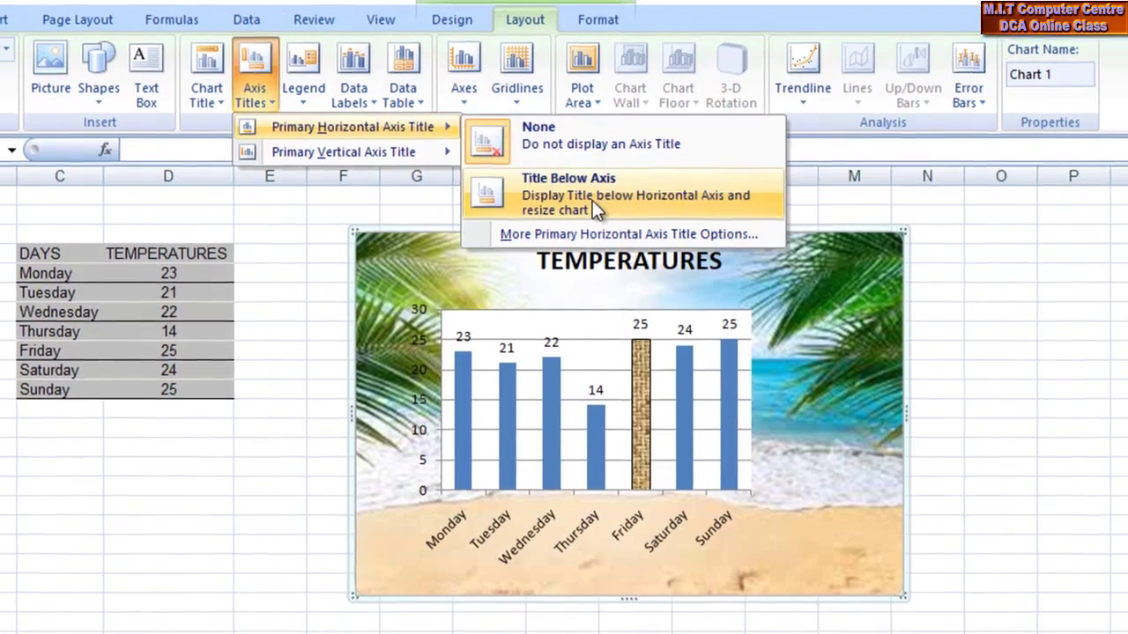
pyautogui.click(590, 226)
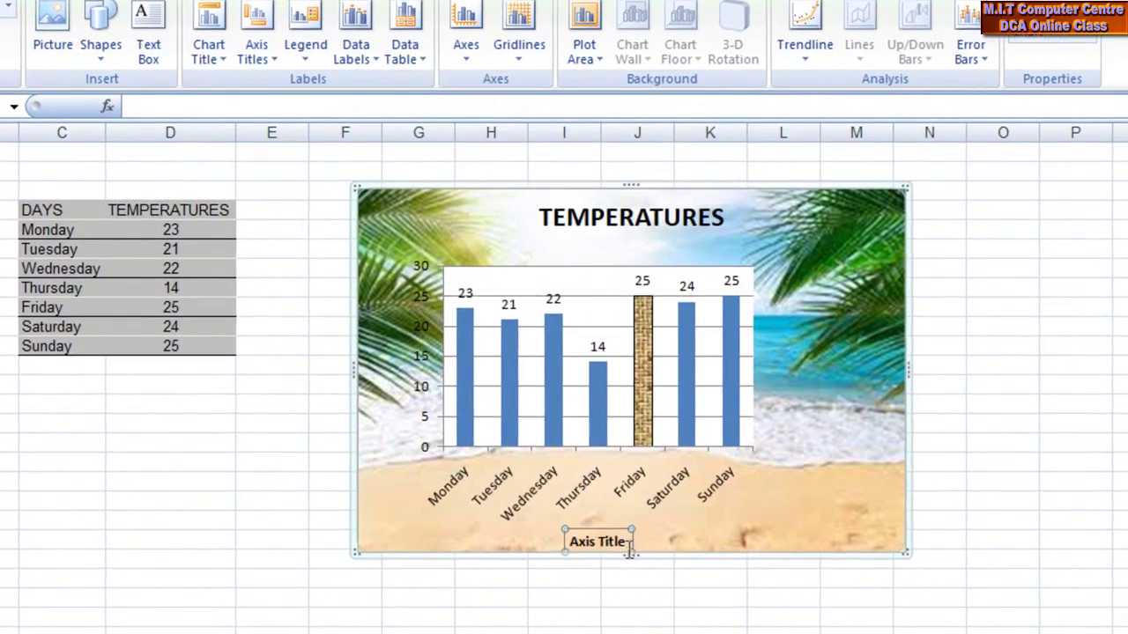
pyautogui.moveTo(625, 543); pyautogui.dragTo(569, 544)
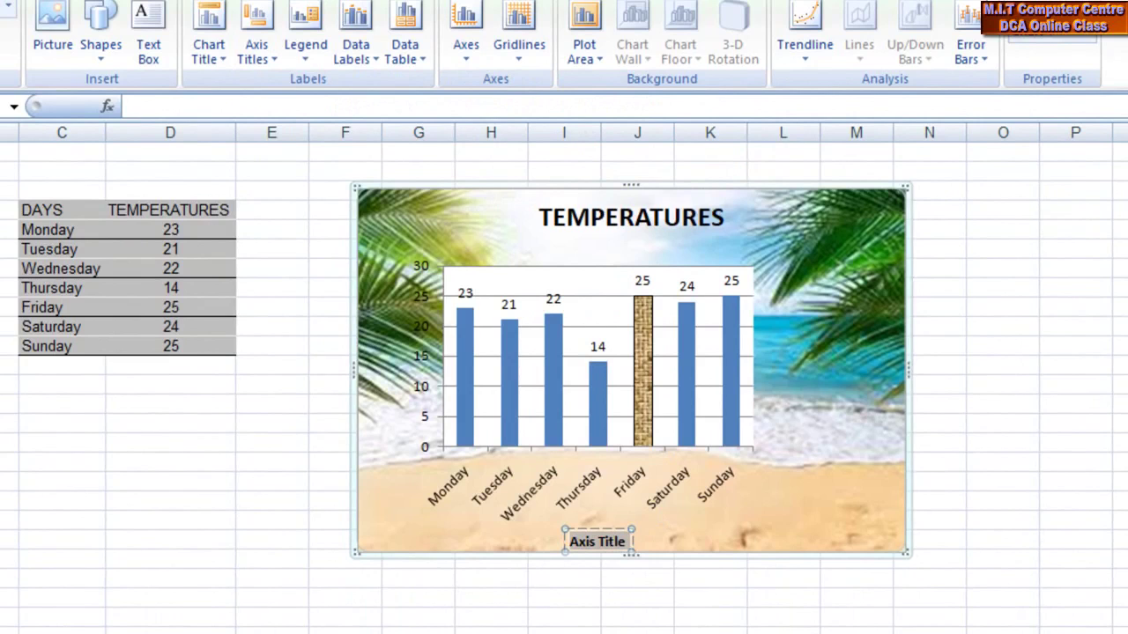
pyautogui.write('C')
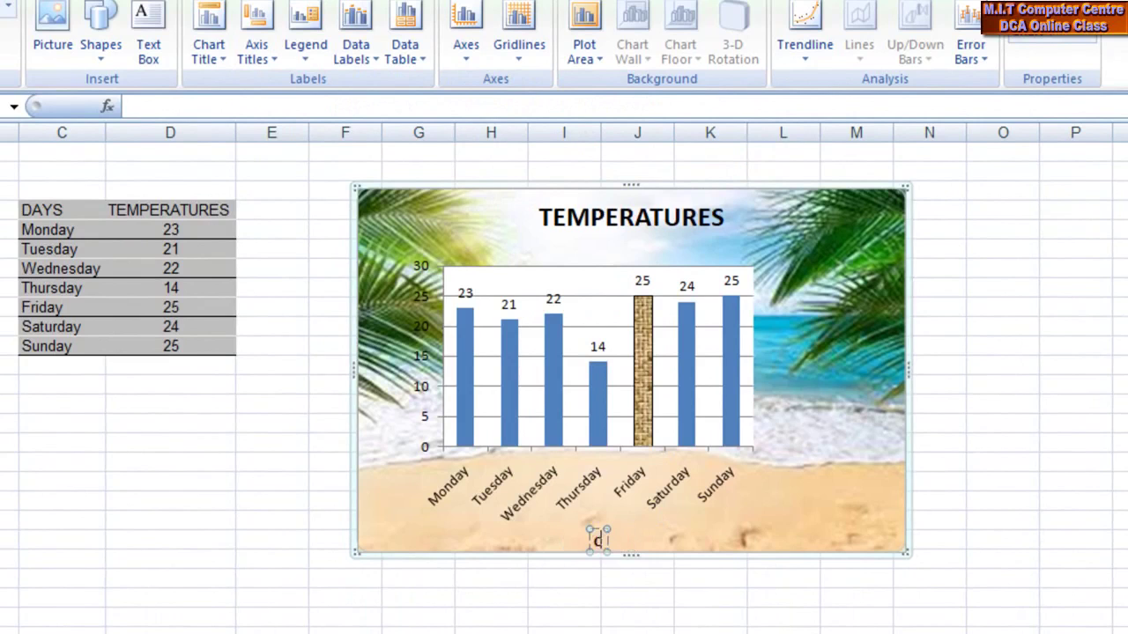
pyautogui.write('elsius')
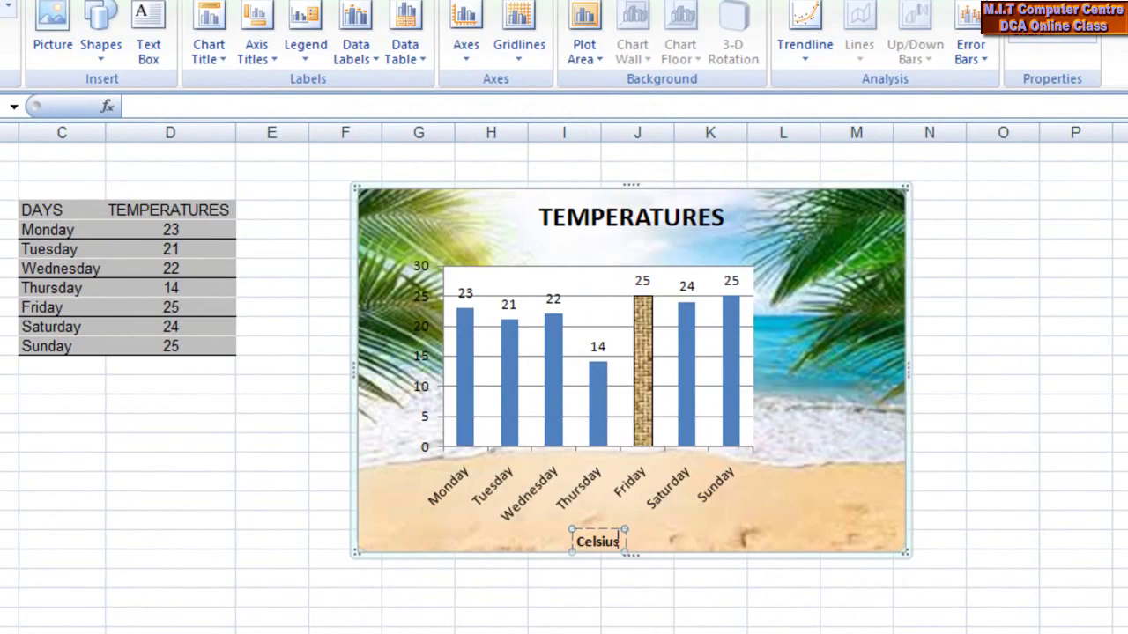
pyautogui.click(399, 370)
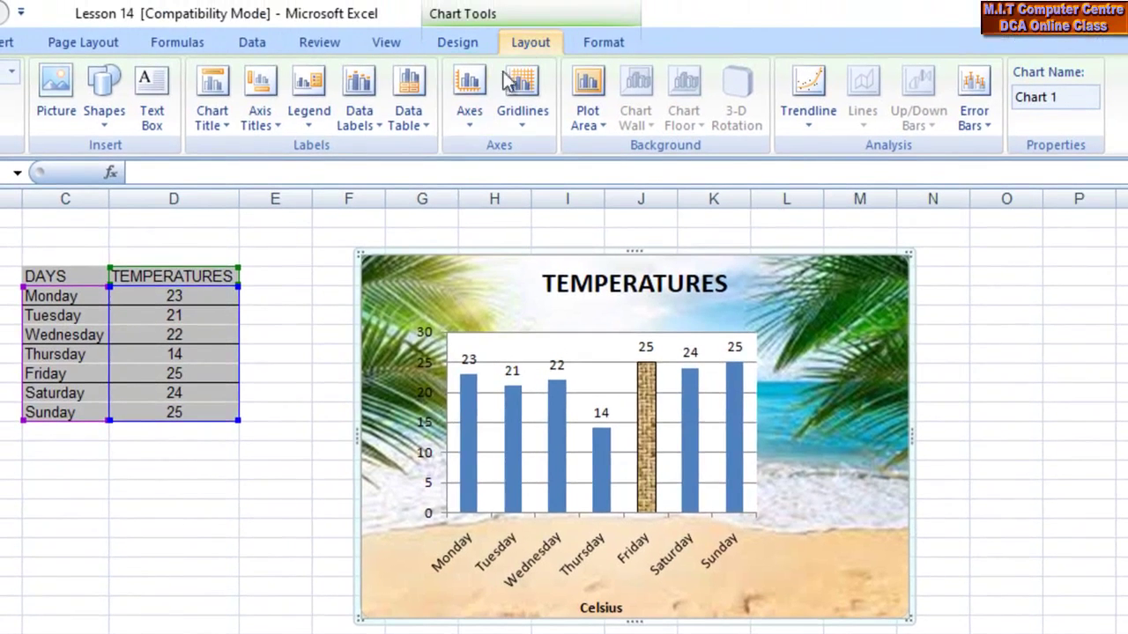
# Add a rotated primary vertical axis title with the text Days.
pyautogui.click(273, 128)
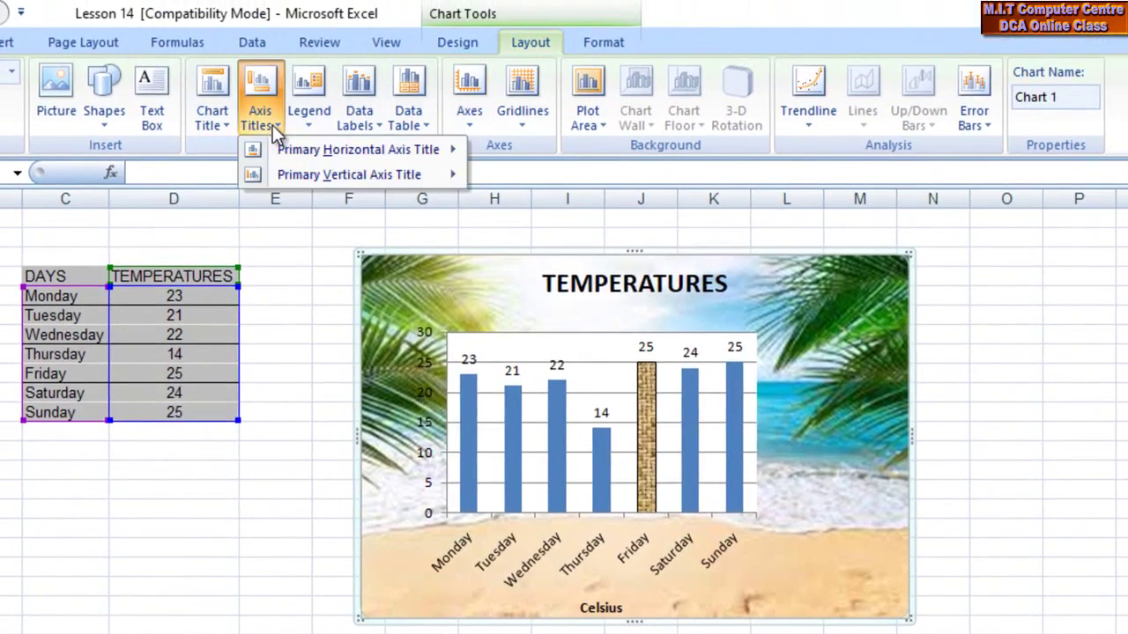
pyautogui.moveTo(417, 181)
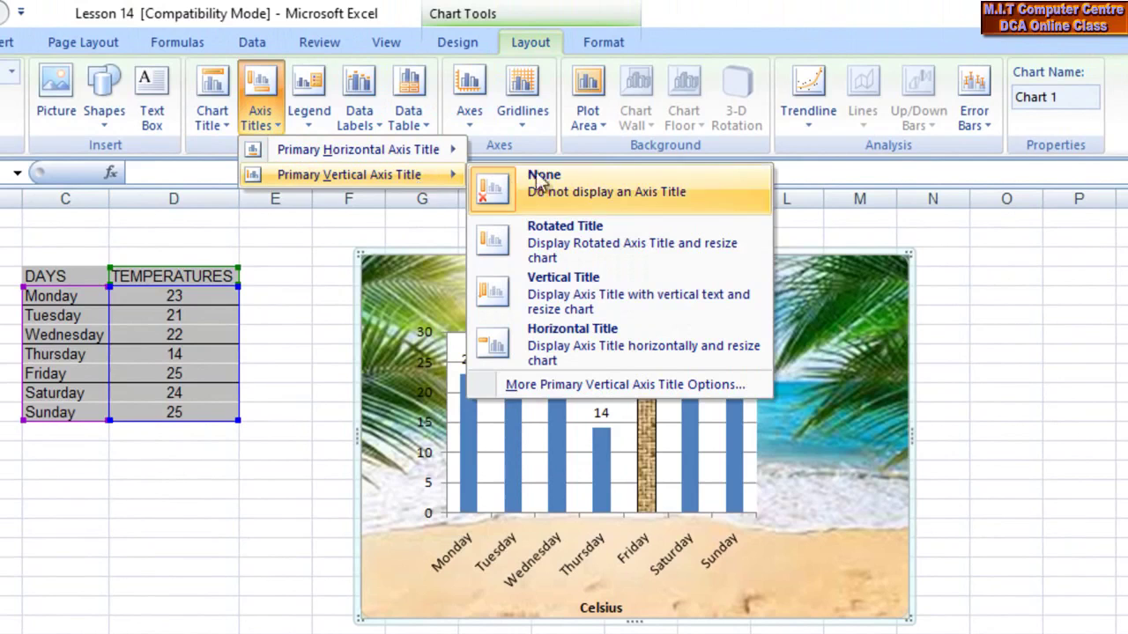
pyautogui.click(588, 248)
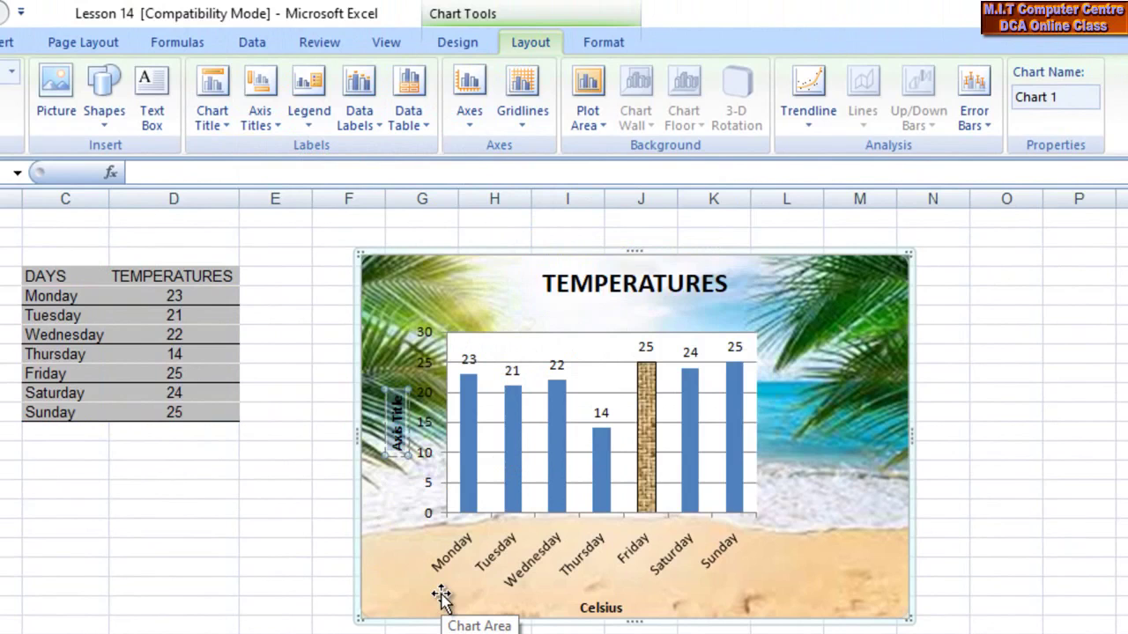
pyautogui.write('Days')
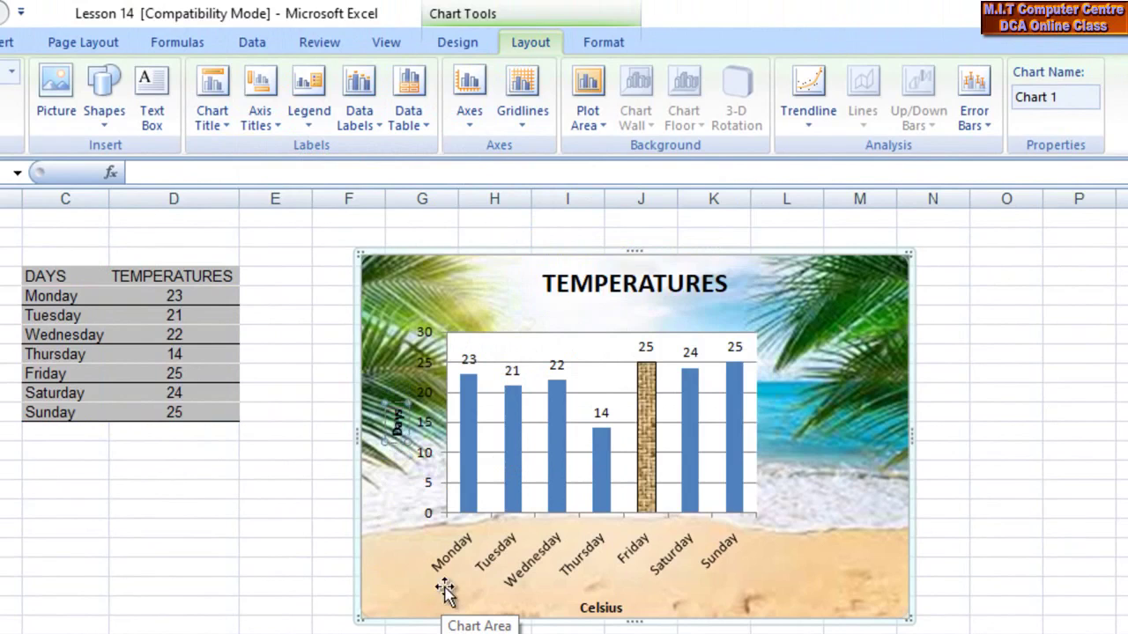
# Enlarge the Days title's font by five size increments and position the title beside the middle of the vertical axis.
pyautogui.moveTo(395, 444); pyautogui.dragTo(394, 503)
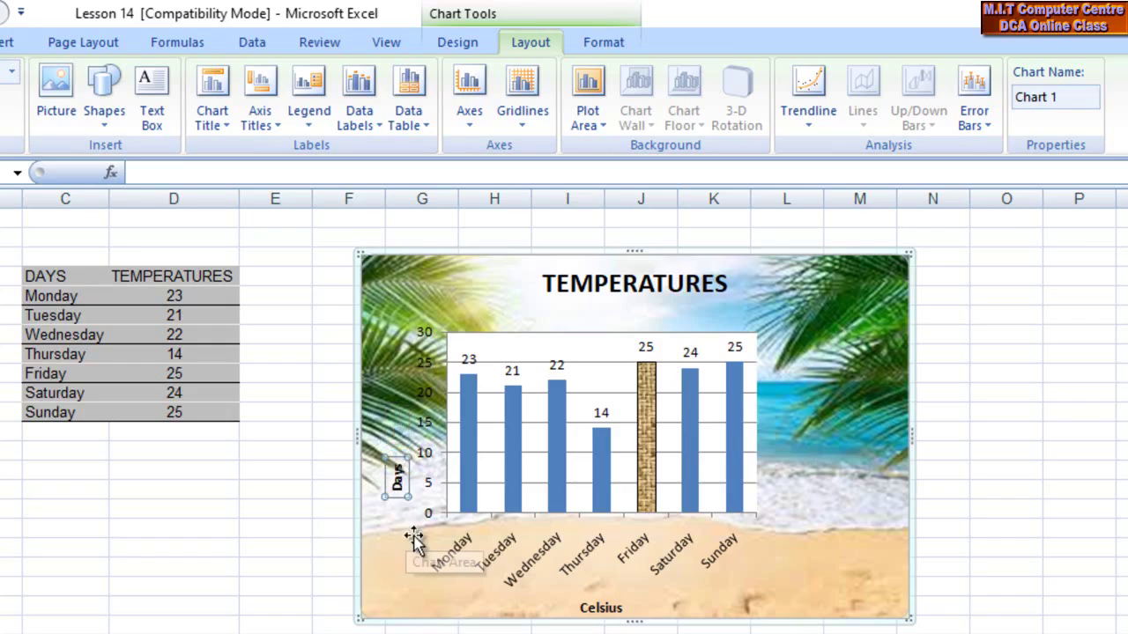
pyautogui.click(398, 480)
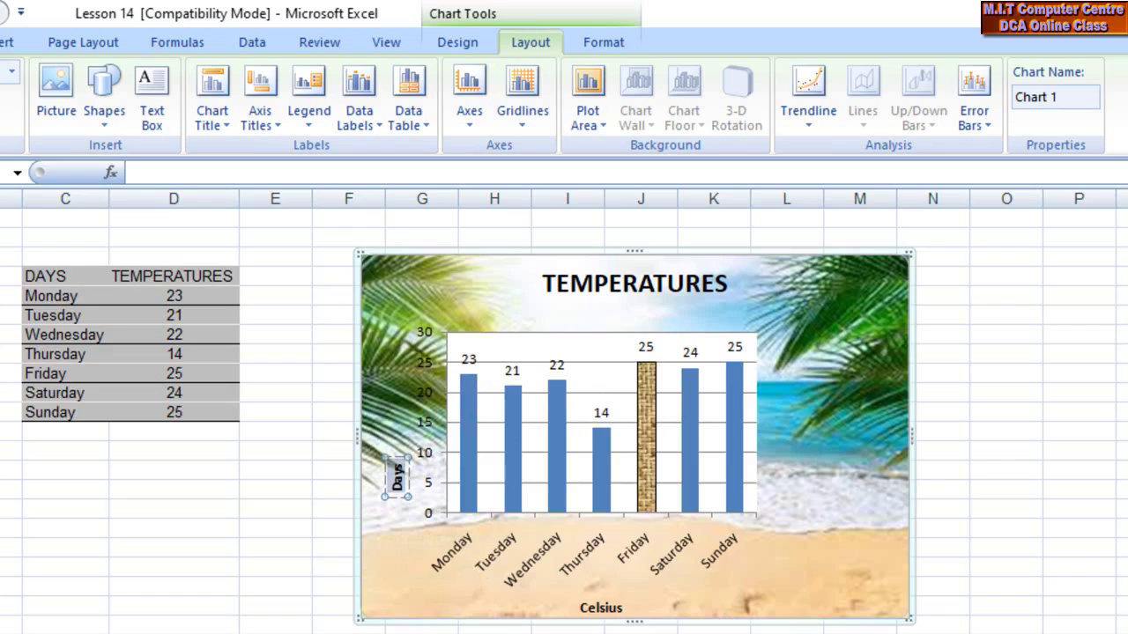
pyautogui.hotkey('ctrl', 'shift', '.')
pyautogui.hotkey('ctrl', 'shift', '.')
pyautogui.hotkey('ctrl', 'shift', '.')
pyautogui.hotkey('ctrl', 'shift', '.')
pyautogui.hotkey('ctrl', 'shift', '.')
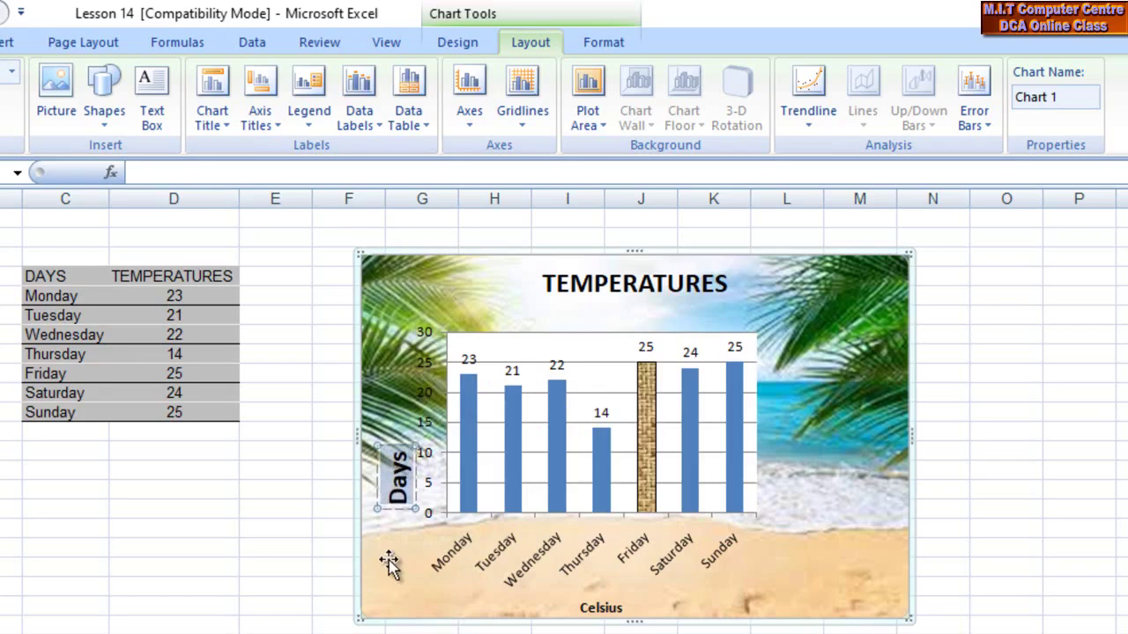
pyautogui.click(399, 491)
pyautogui.click(396, 493)
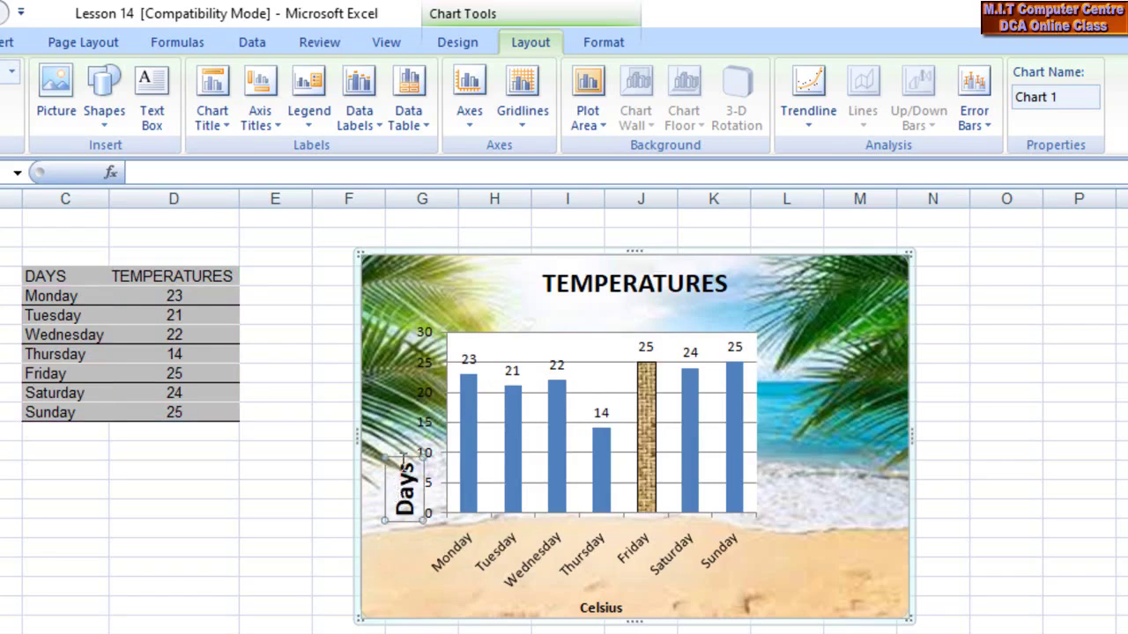
pyautogui.moveTo(401, 454); pyautogui.dragTo(391, 401)
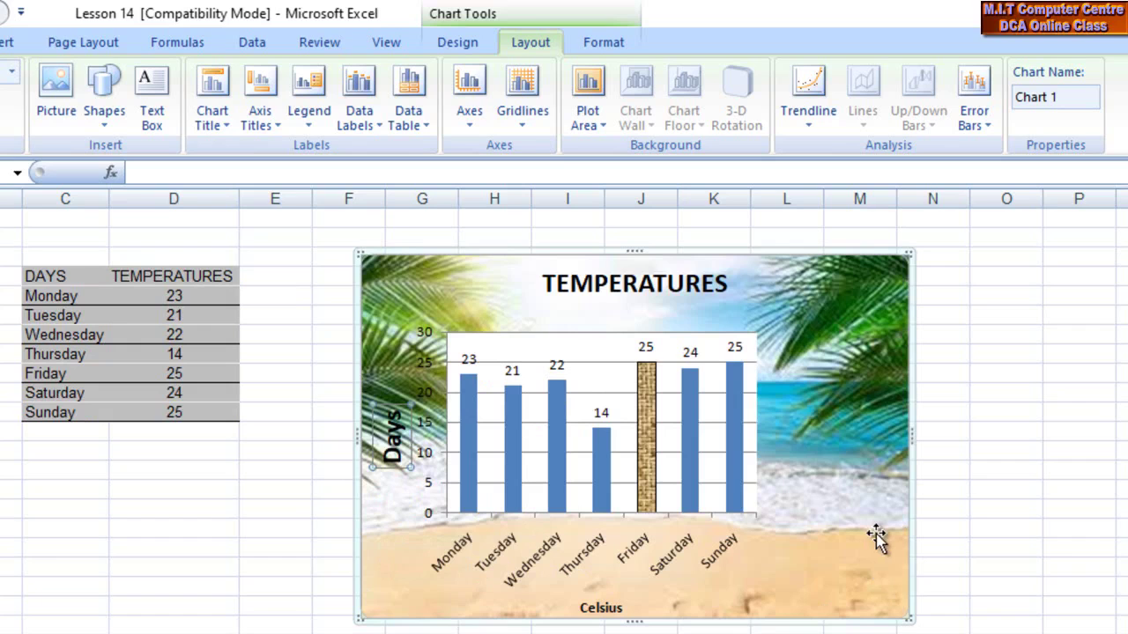